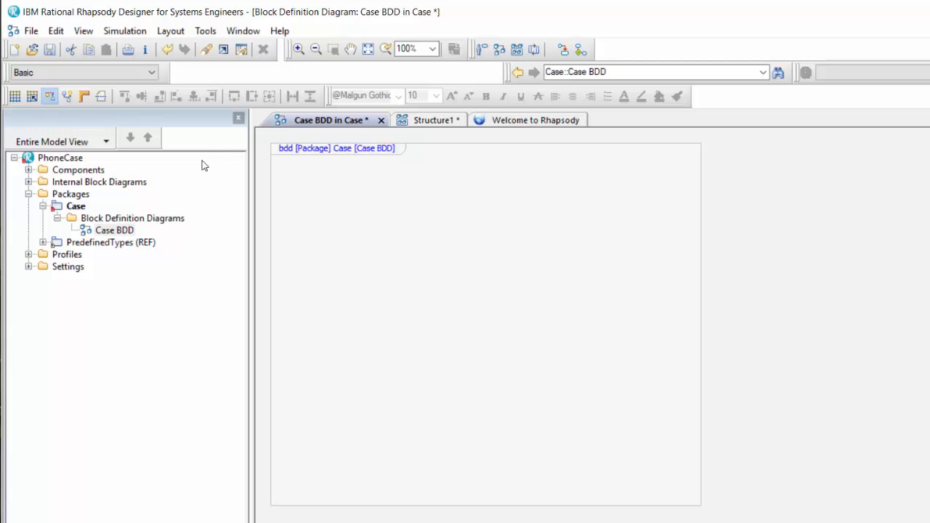
# - Open the Syndeia Dashboard for the Case package and review its settings down to the NX, Creo and MATLAB/Simulink sections
pyautogui.click(28, 255)
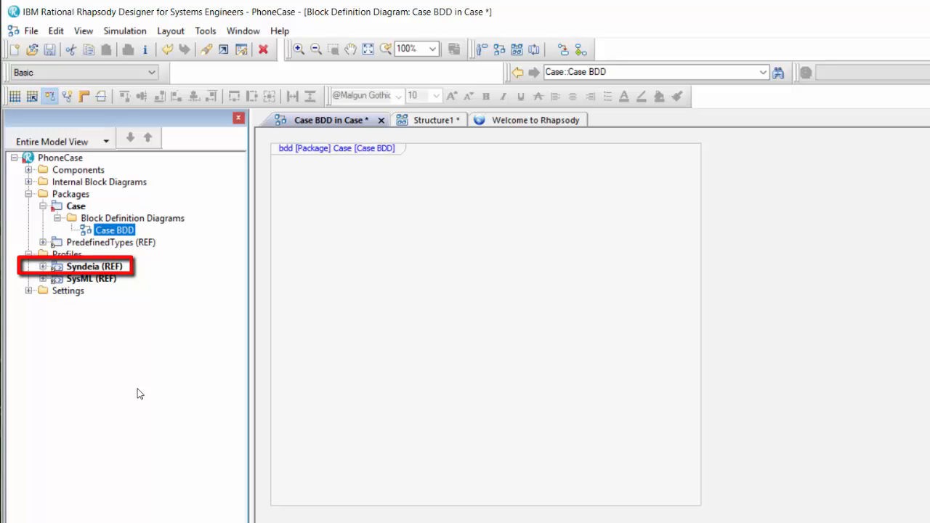
pyautogui.rightClick(73, 209)
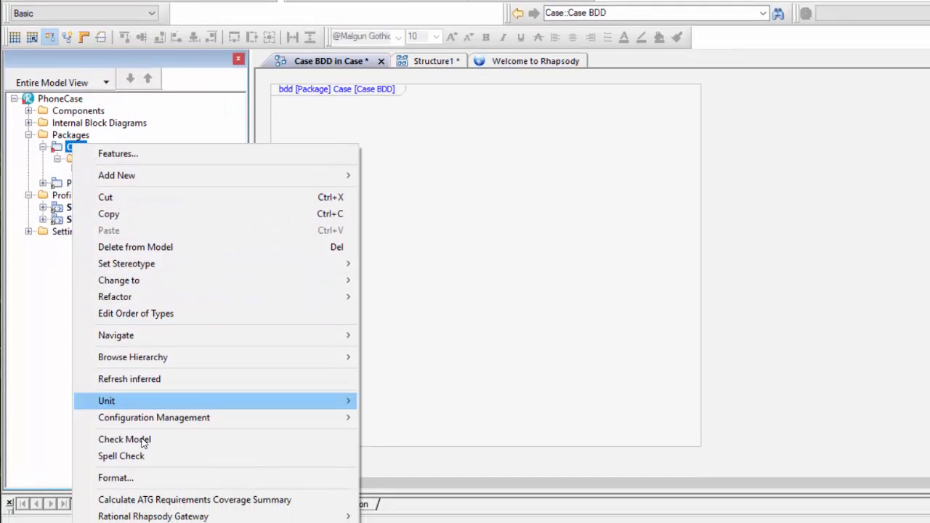
pyautogui.moveTo(164, 492)
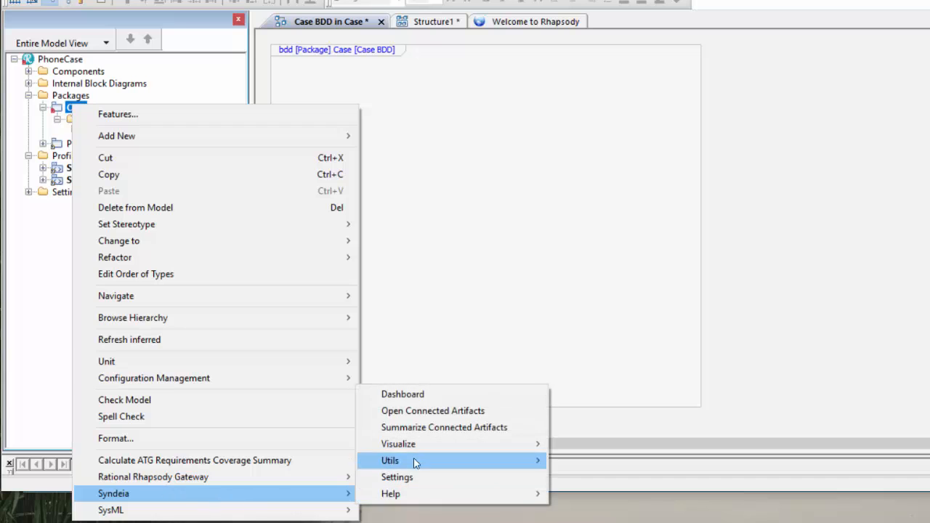
pyautogui.click(403, 394)
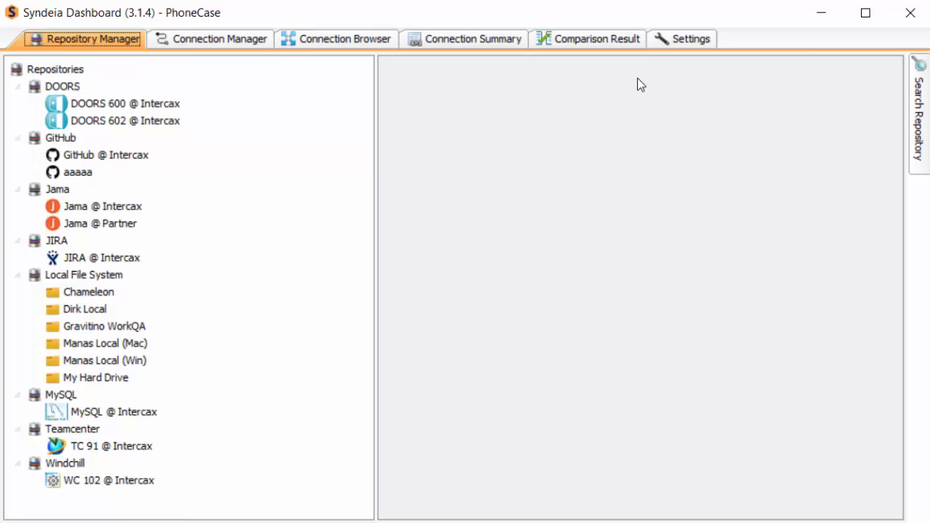
pyautogui.click(696, 40)
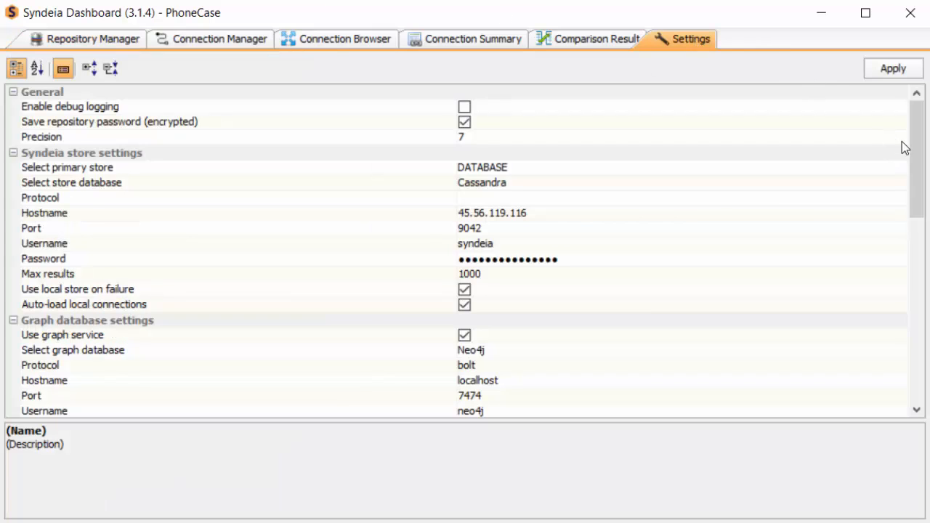
pyautogui.moveTo(913, 139); pyautogui.dragTo(928, 284)
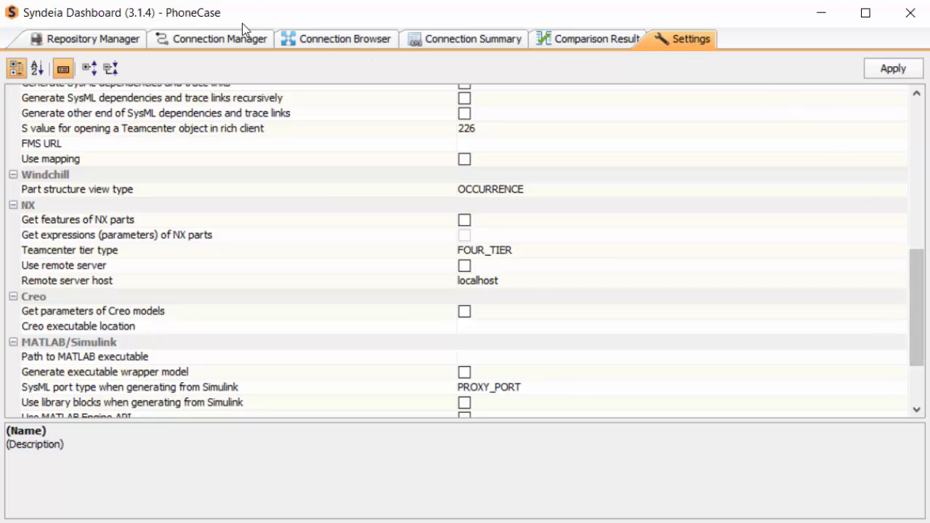
# - In the Connection Manager, load the second Local File System repository and expand NX Files, XOther and Phone down to the assembly1 part
pyautogui.click(224, 40)
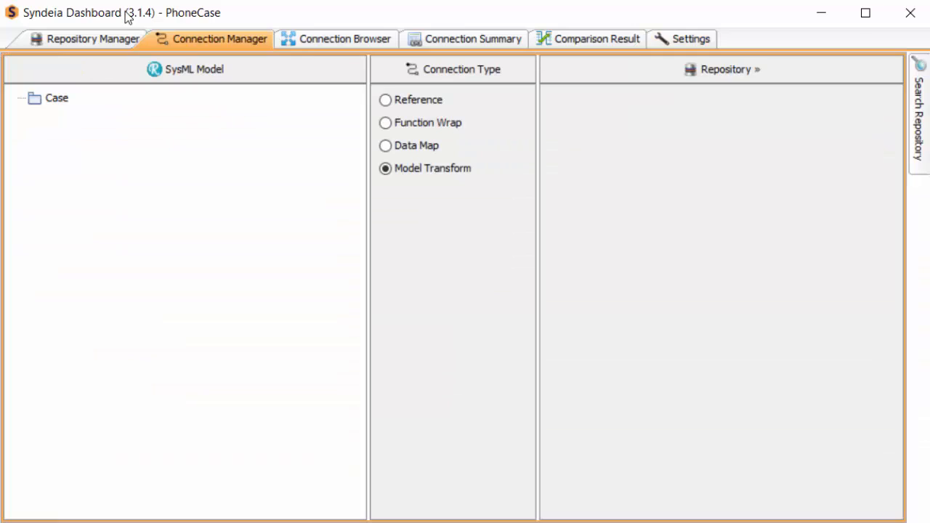
pyautogui.click(617, 73)
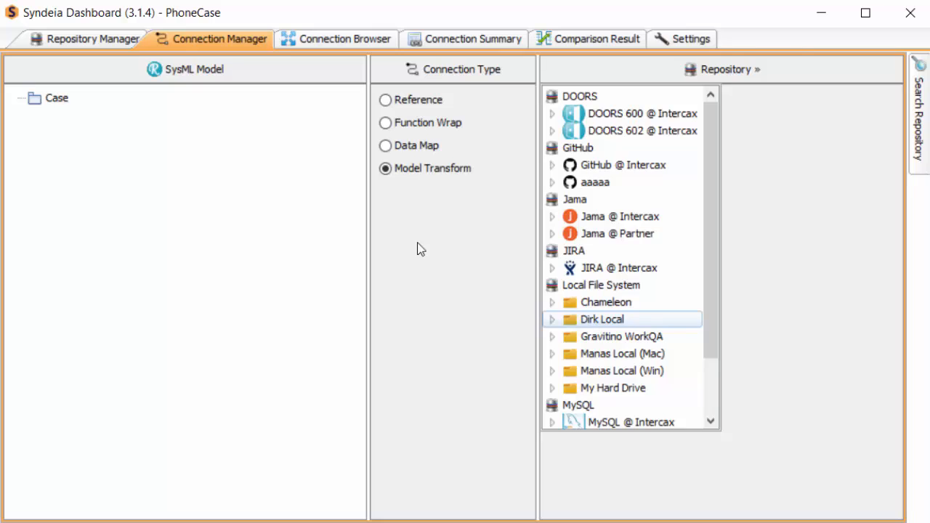
pyautogui.click(589, 321)
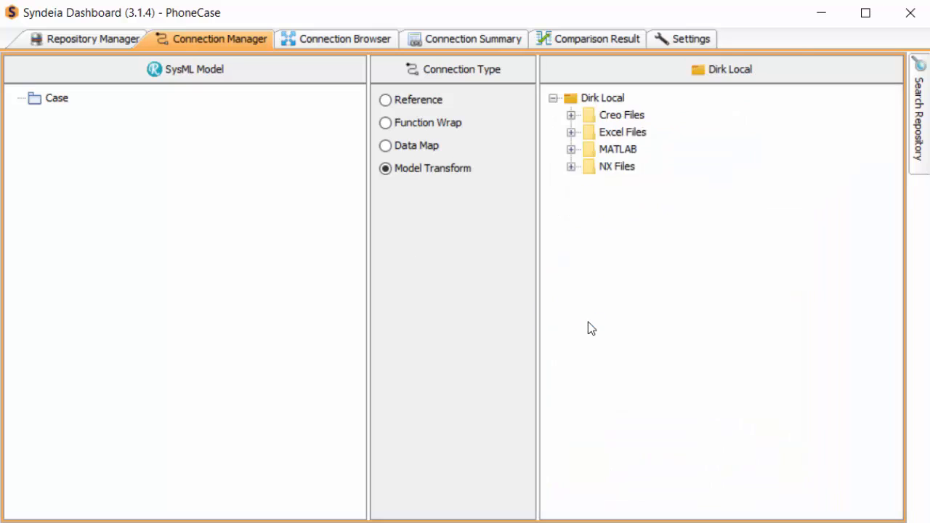
pyautogui.click(570, 167)
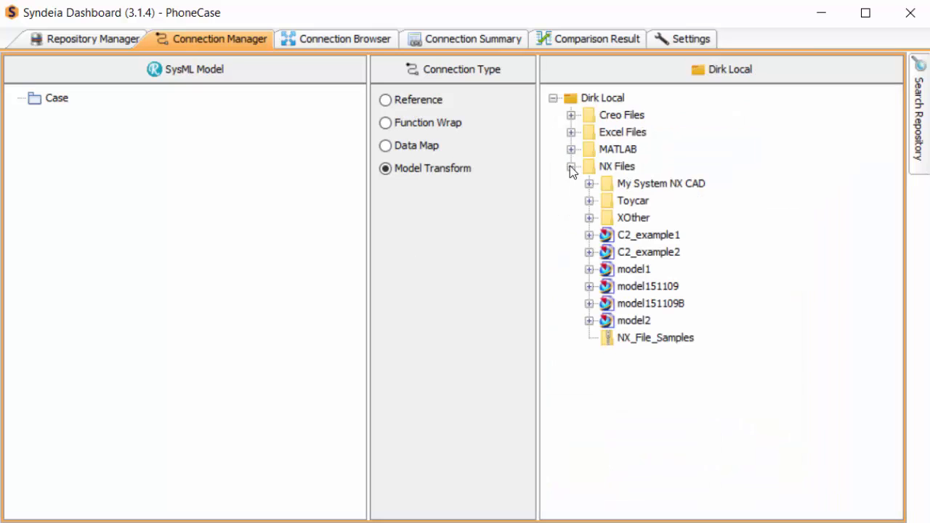
pyautogui.click(590, 218)
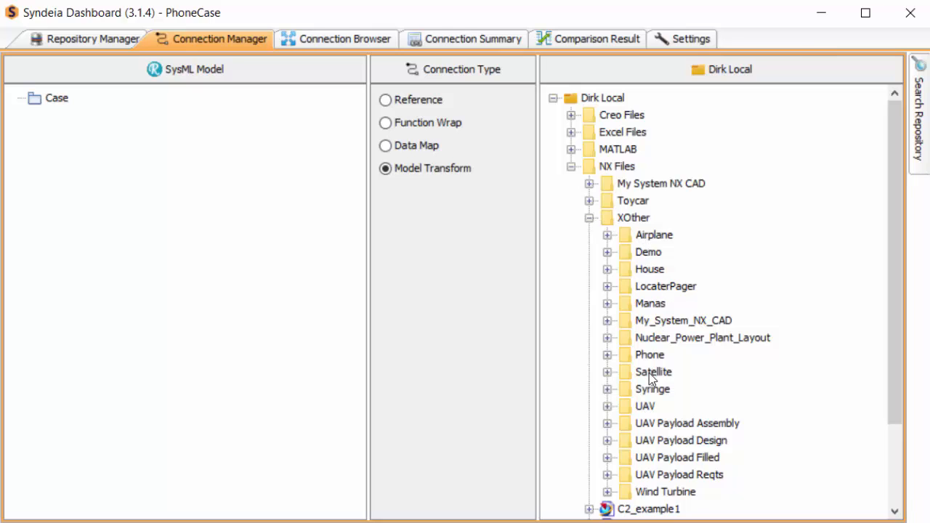
pyautogui.click(606, 355)
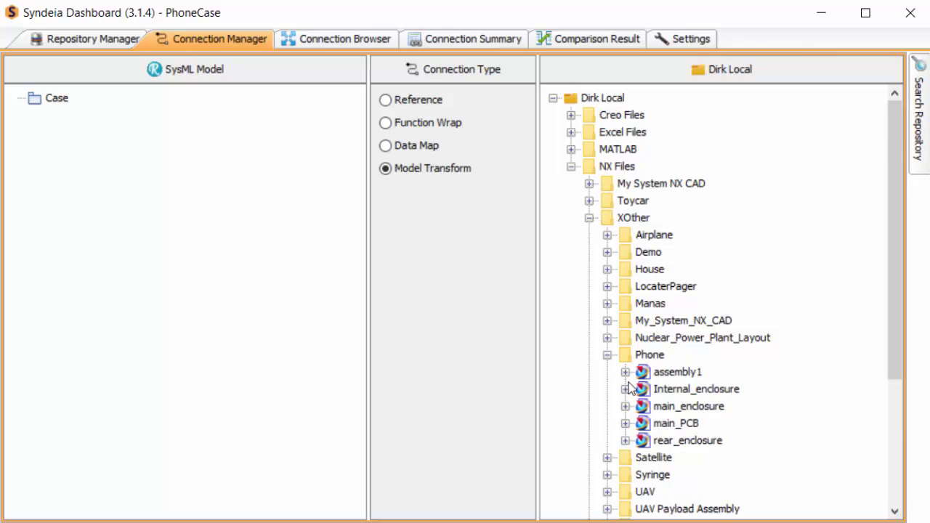
pyautogui.click(625, 372)
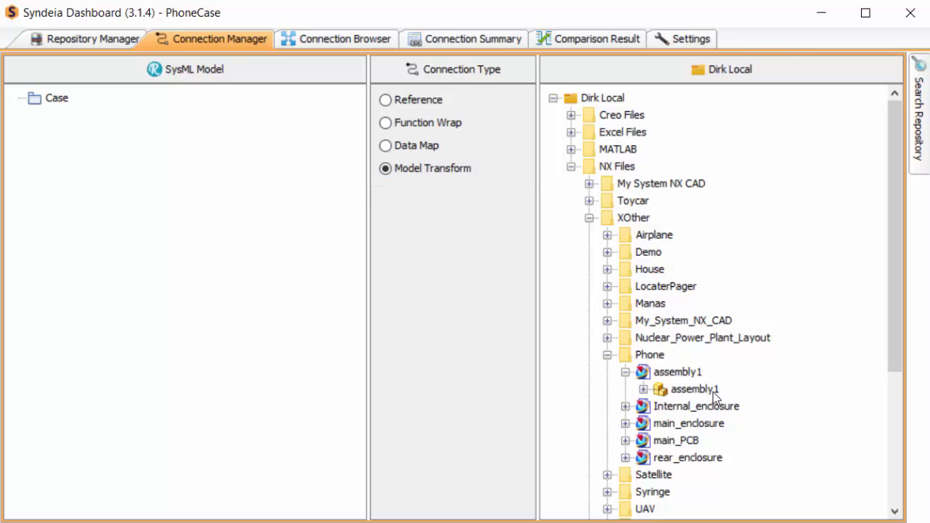
# - Generate SysML elements from the NX assembly1 part in the Case package using a Model Transform connection
pyautogui.click(693, 390)
pyautogui.moveTo(693, 390); pyautogui.dragTo(58, 101)
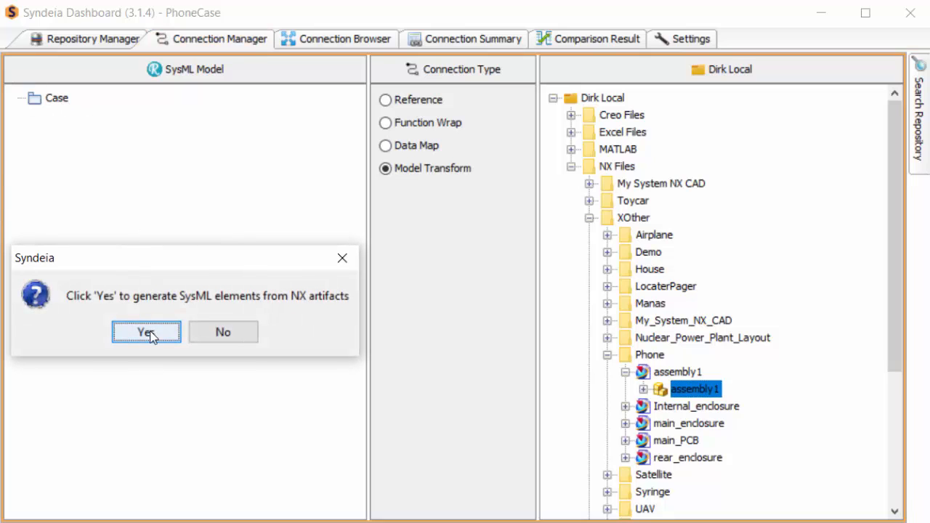
pyautogui.click(150, 332)
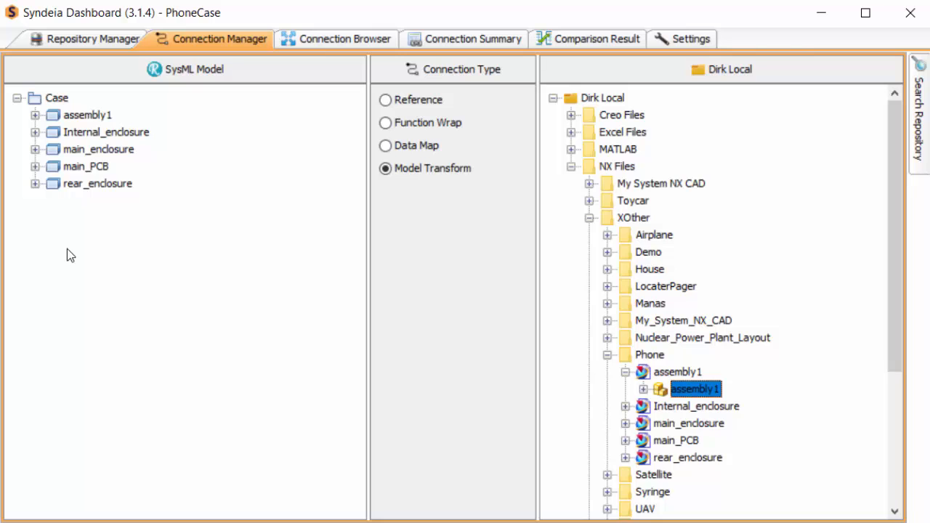
pyautogui.click(32, 116)
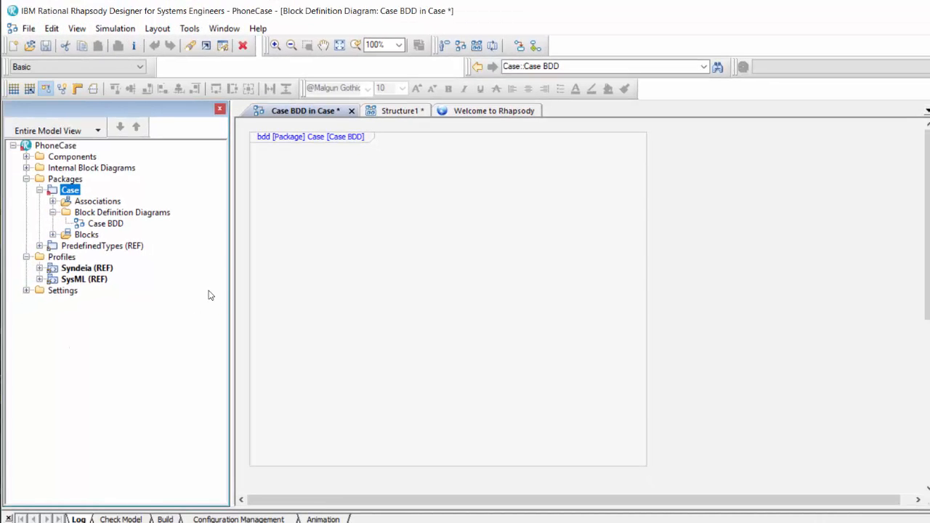
# - Place the assembly1 block on the Case BDD in Rhapsody and enlarge it to show all its values and association ends
pyautogui.click(51, 235)
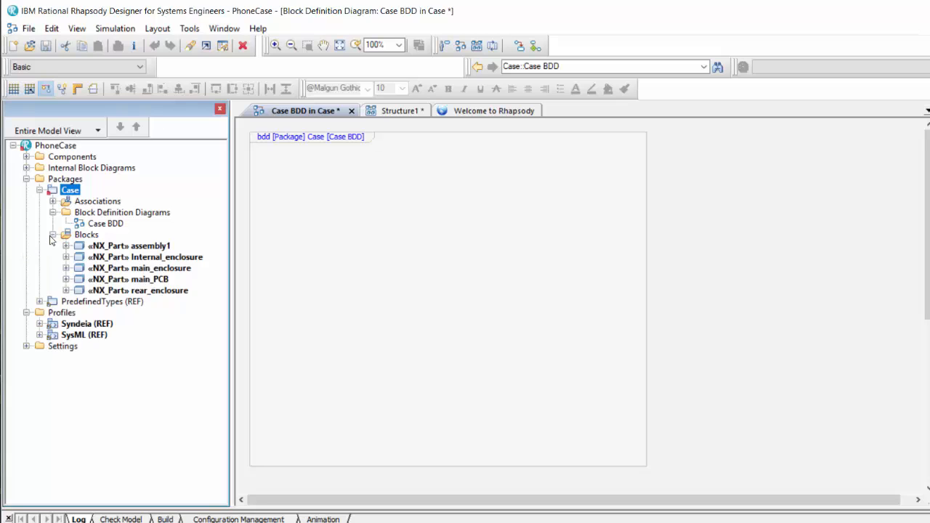
pyautogui.click(130, 246)
pyautogui.moveTo(180, 239); pyautogui.dragTo(328, 208)
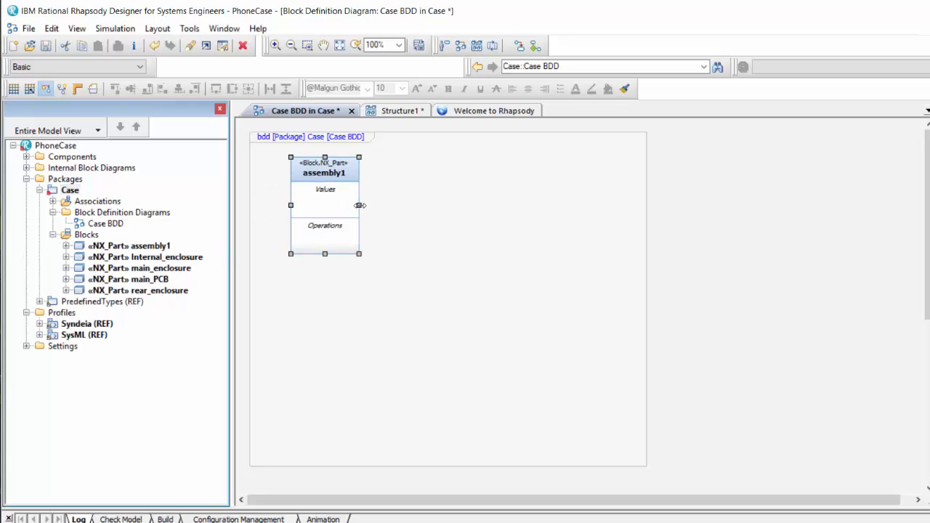
pyautogui.moveTo(541, 304); pyautogui.dragTo(576, 348)
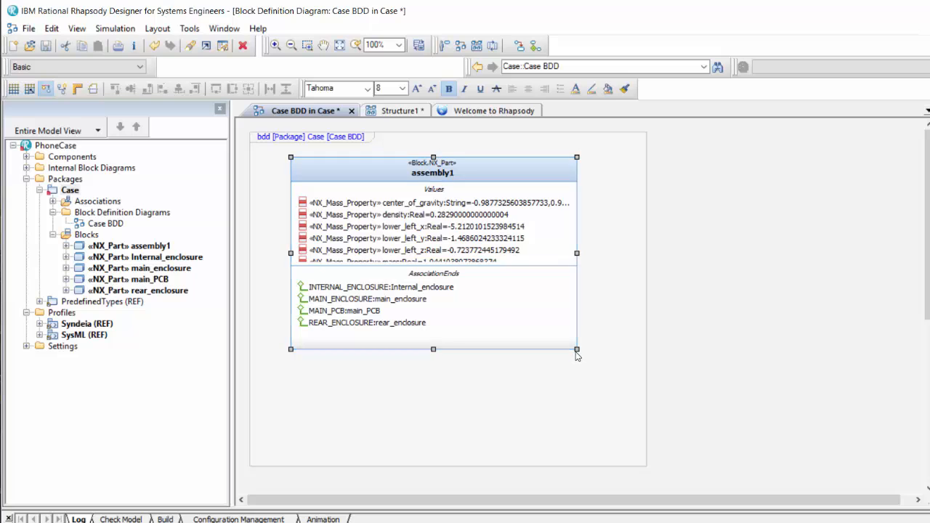
pyautogui.moveTo(576, 349); pyautogui.dragTo(624, 418)
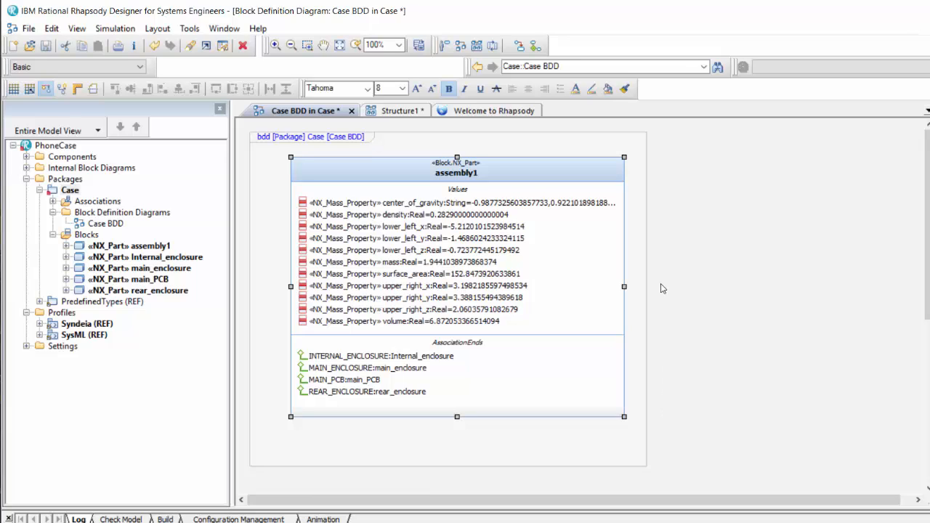
# - Add the Internal_enclosure block below assembly1 on the Case BDD, sized to show all its values
pyautogui.click(399, 45)
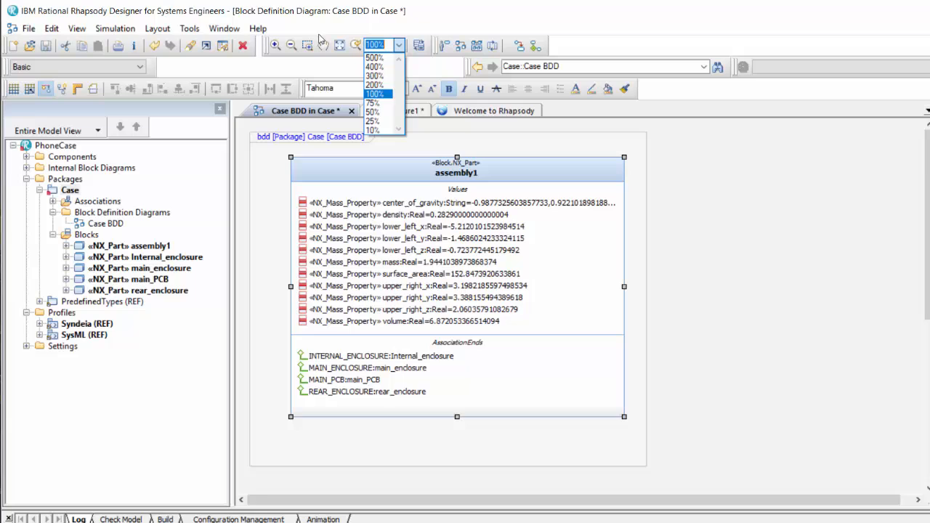
pyautogui.click(389, 112)
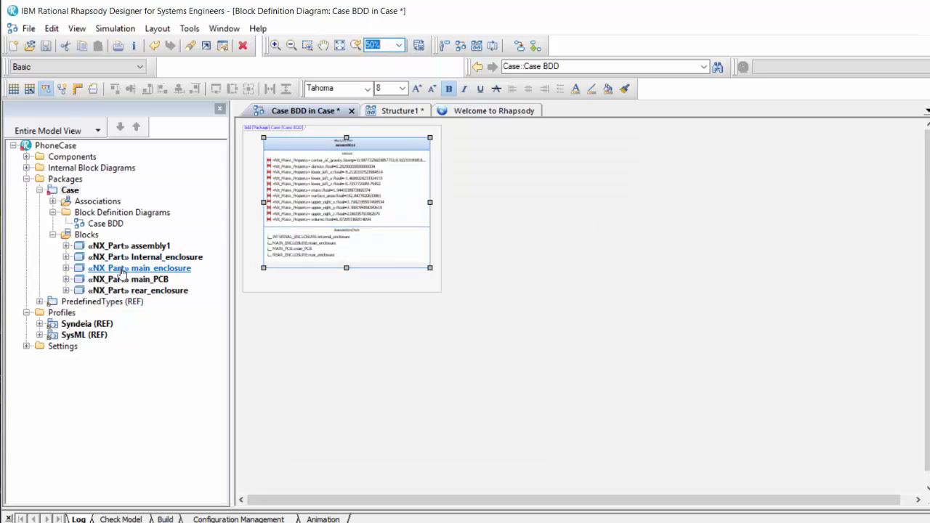
pyautogui.moveTo(131, 279); pyautogui.dragTo(434, 415)
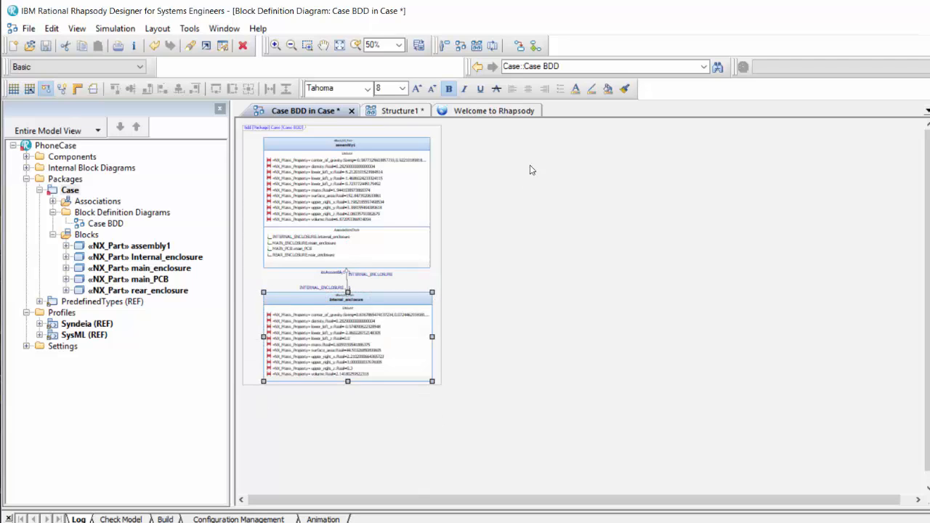
pyautogui.click(399, 45)
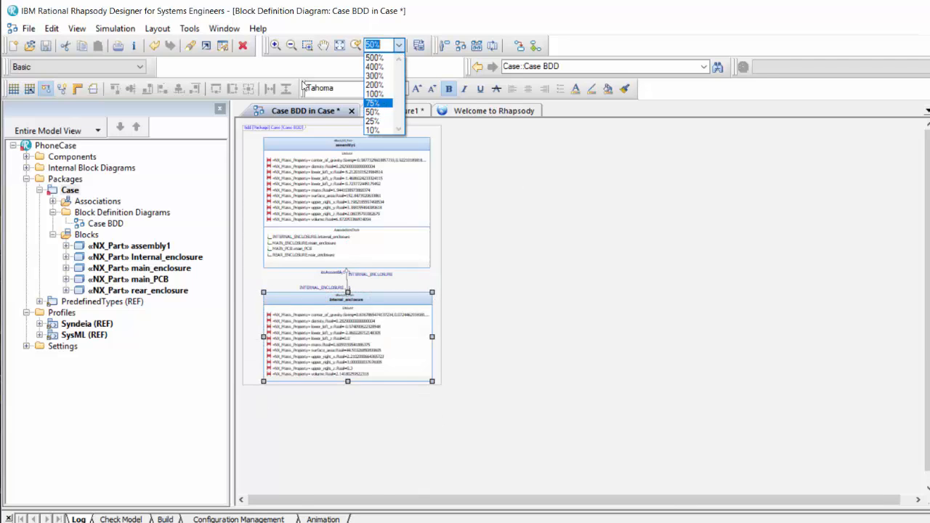
pyautogui.click(380, 106)
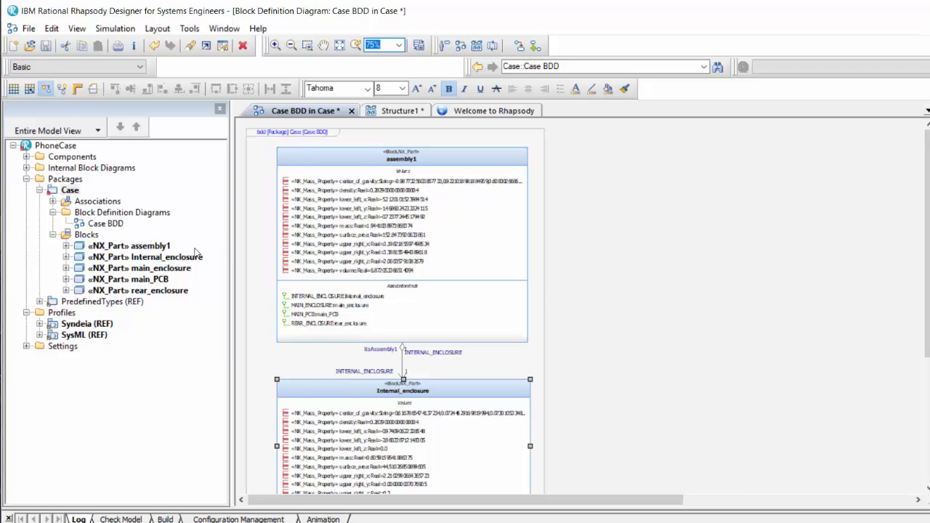
# - Place the INTERNAL_ENCLOSURE association on the diagram beside assembly1 and enlarge its block to show all component position values
pyautogui.click(53, 202)
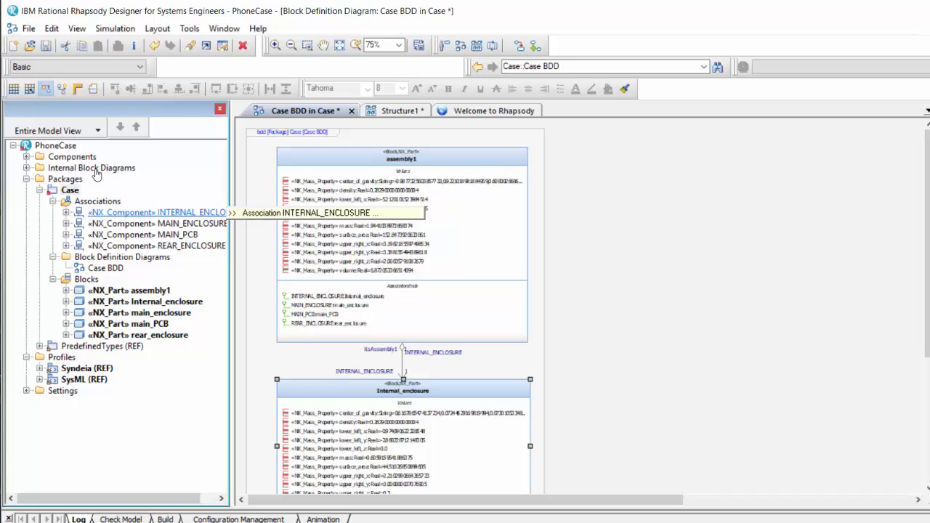
pyautogui.click(120, 214)
pyautogui.moveTo(122, 214); pyautogui.dragTo(687, 263)
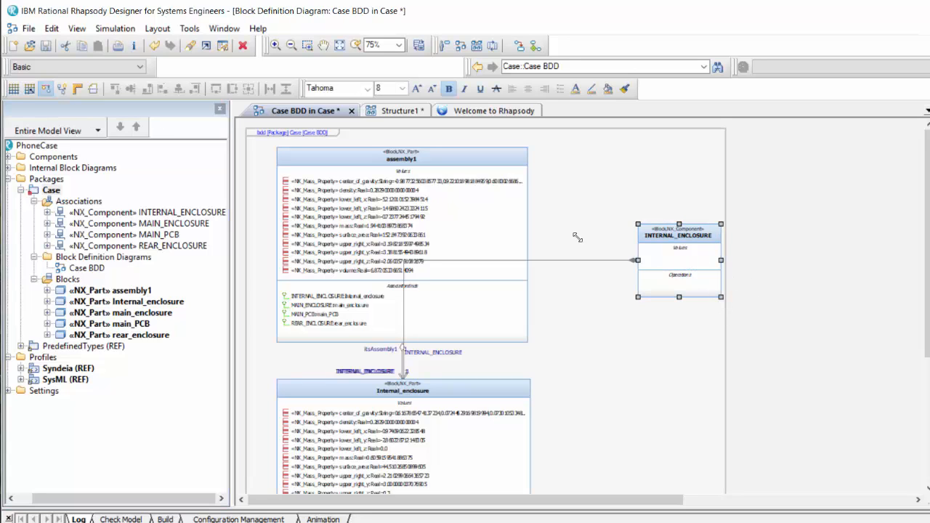
pyautogui.moveTo(721, 297); pyautogui.dragTo(838, 421)
pyautogui.moveTo(641, 309); pyautogui.dragTo(639, 358)
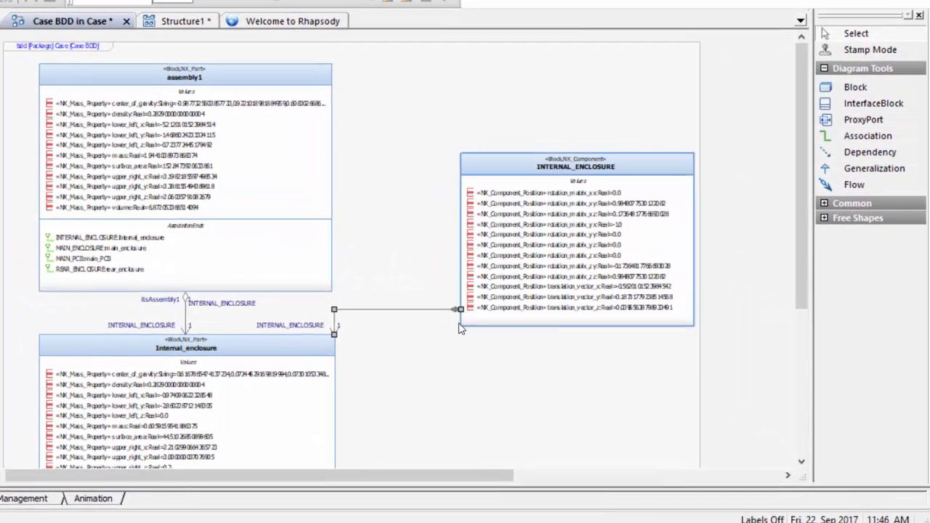
pyautogui.click(400, 398)
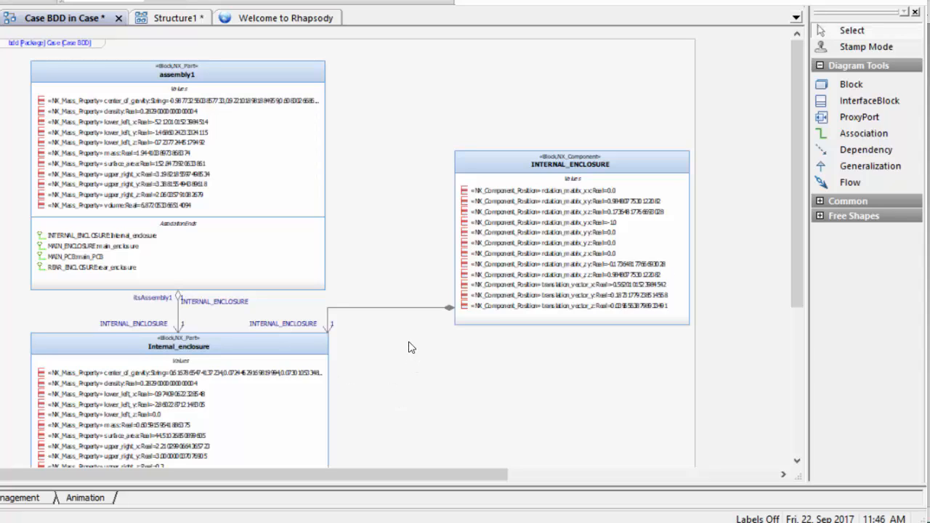
# - Remove the INTERNAL_ENCLOSURE component block's connector from the view and anchor that block to the association between assembly1 and Internal_enclosure
pyautogui.rightClick(399, 310)
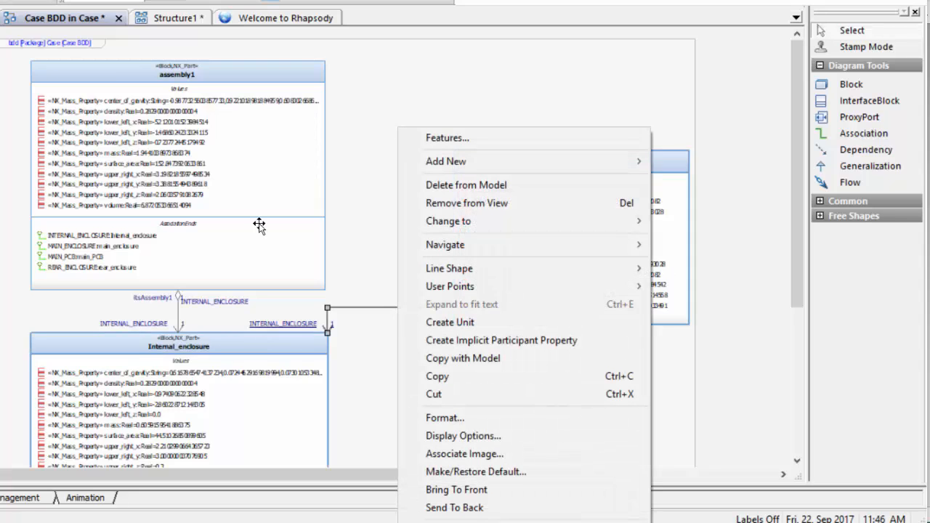
pyautogui.click(466, 203)
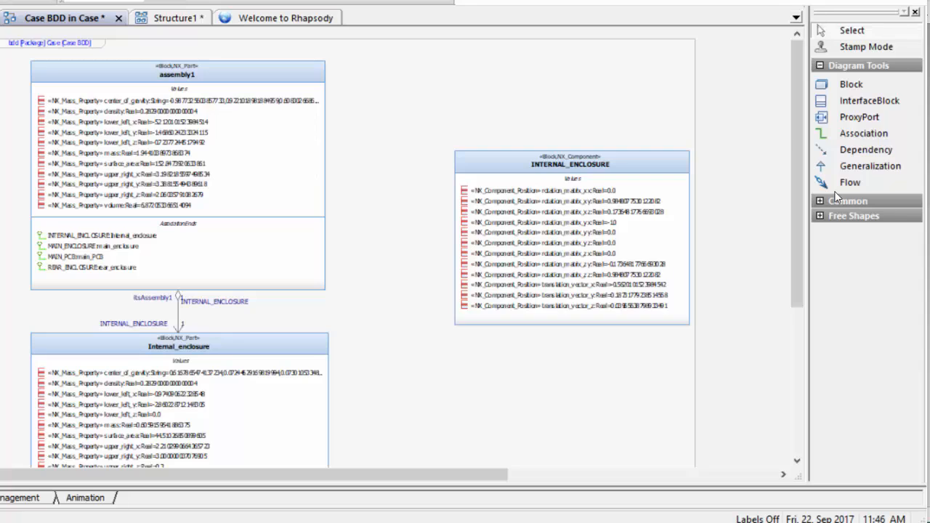
pyautogui.click(822, 204)
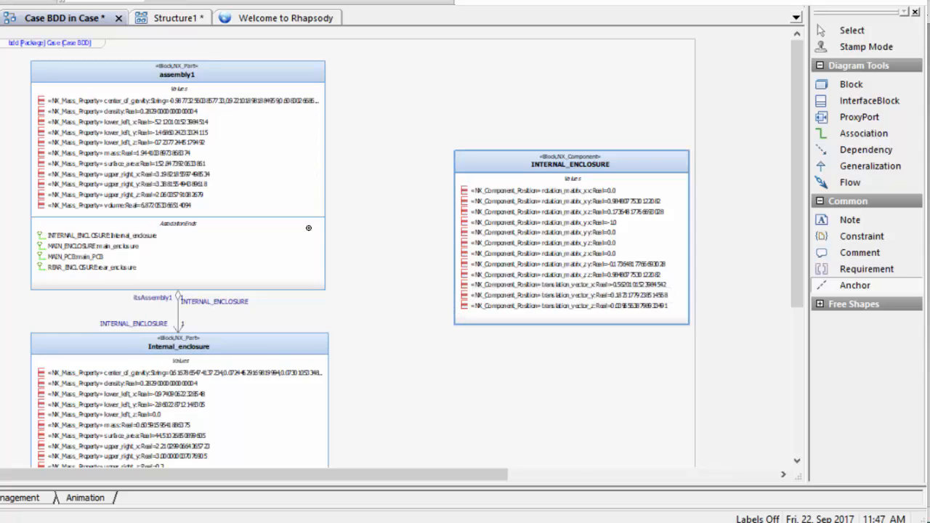
pyautogui.click(457, 313)
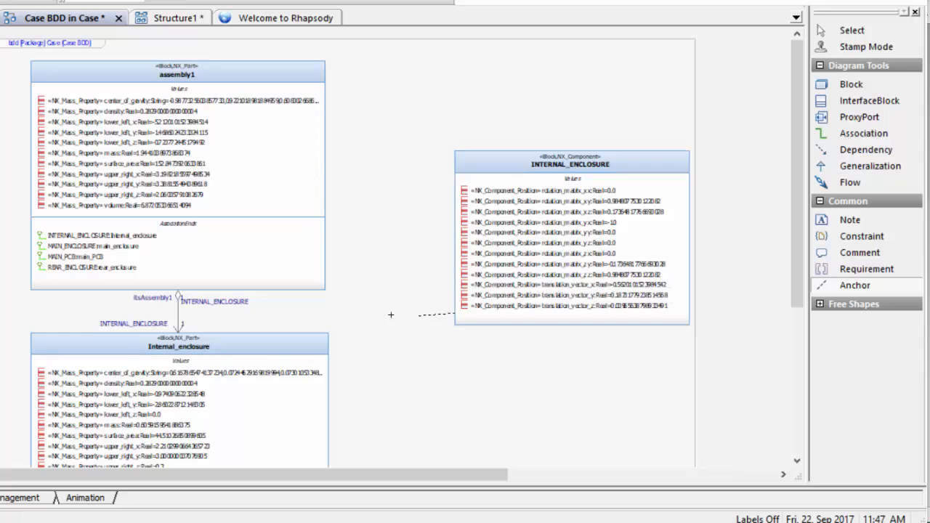
pyautogui.click(176, 312)
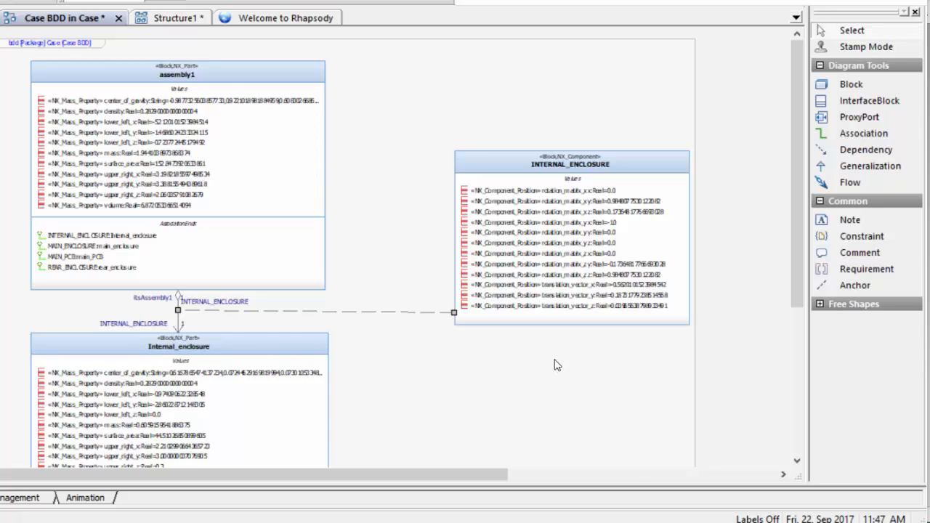
pyautogui.moveTo(635, 522)
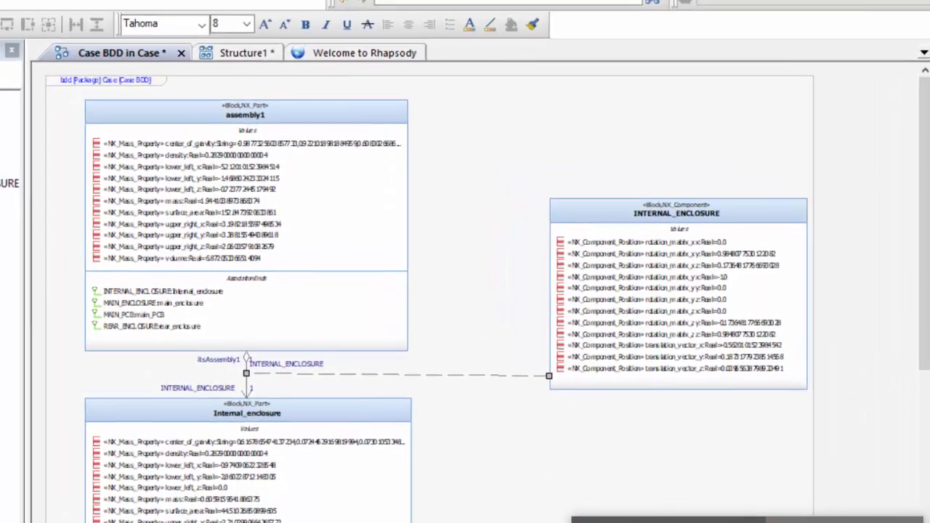
# - Switch to the Syndeia Dashboard, list all connections in the Connection Summary and compare the assembly1 block with its NX target
pyautogui.click(843, 522)
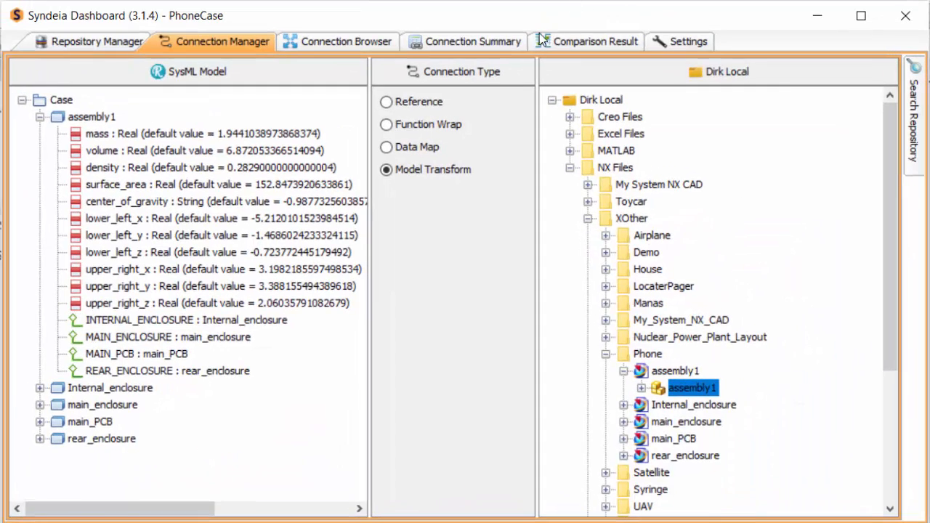
pyautogui.click(504, 37)
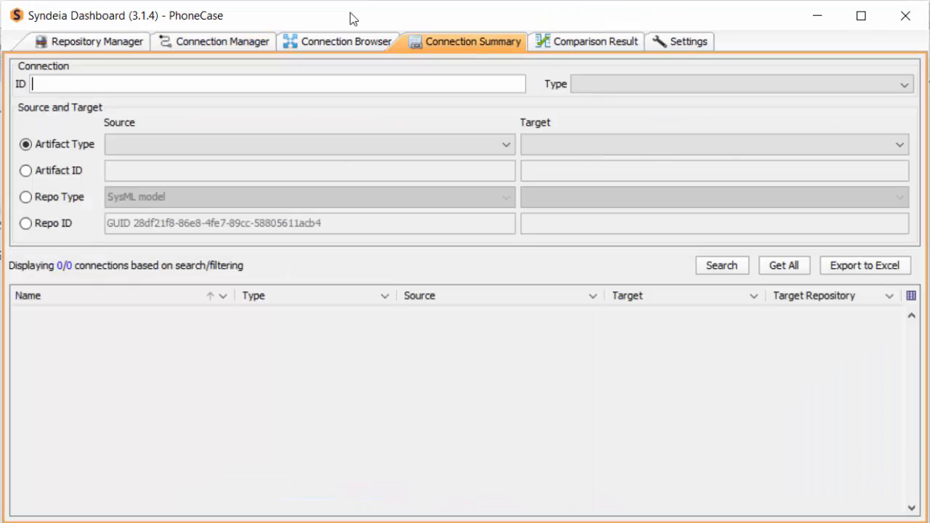
pyautogui.click(791, 265)
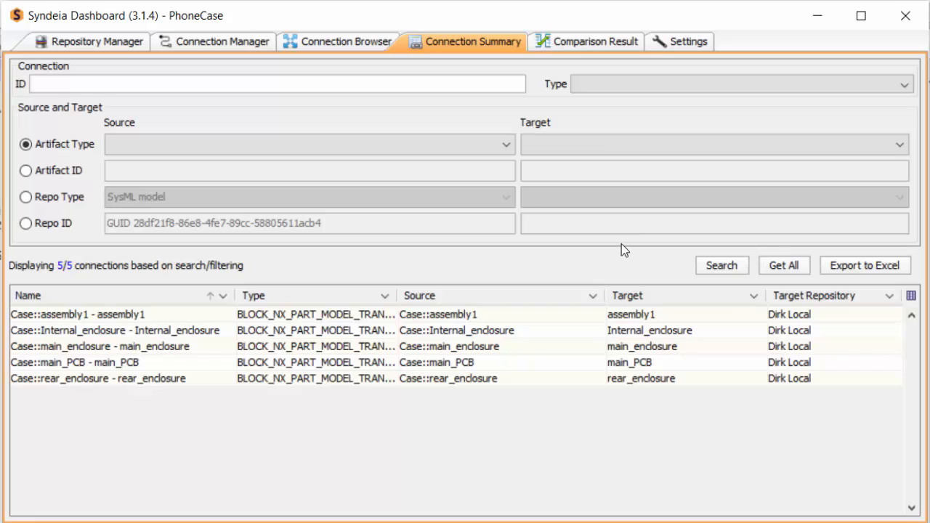
pyautogui.rightClick(469, 316)
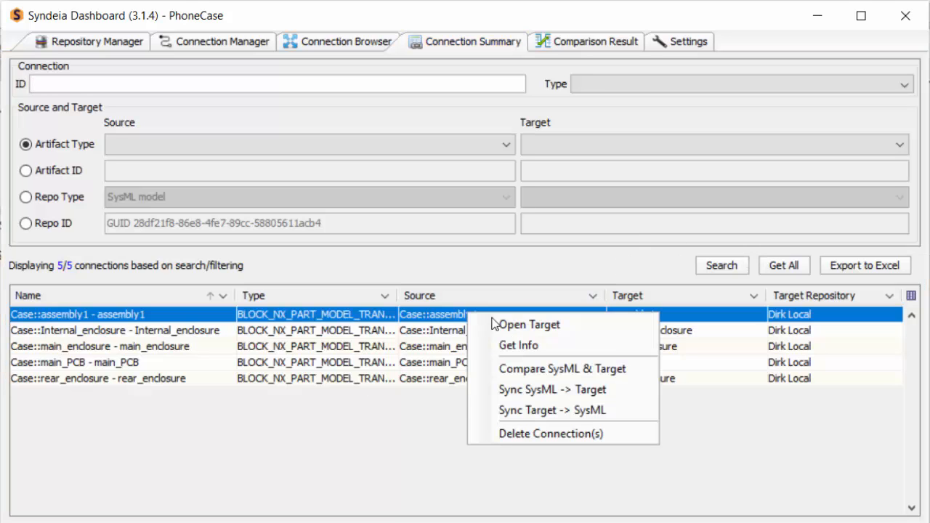
pyautogui.click(531, 367)
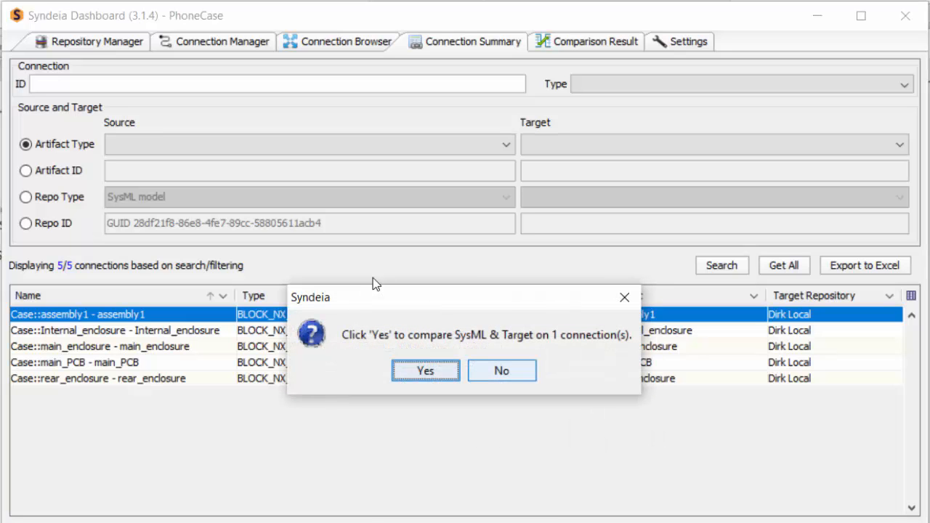
pyautogui.click(434, 372)
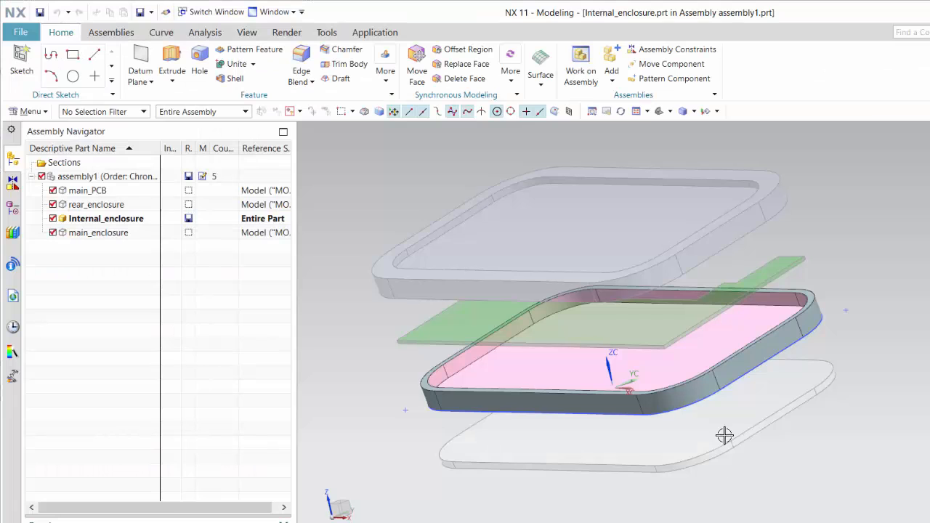
# - In NX, edit the Extrude (2) feature of Internal_enclosure and set its start distance to 0.4 in
pyautogui.click(541, 404)
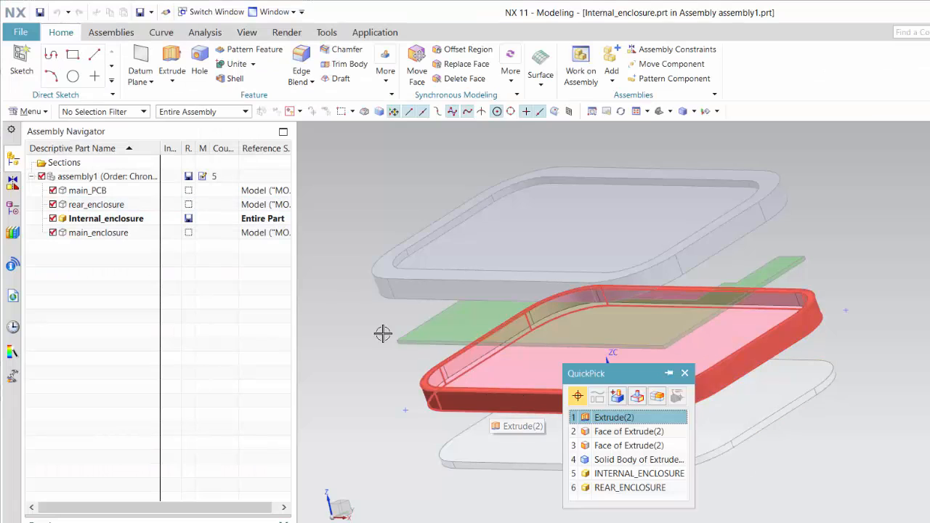
pyautogui.click(12, 209)
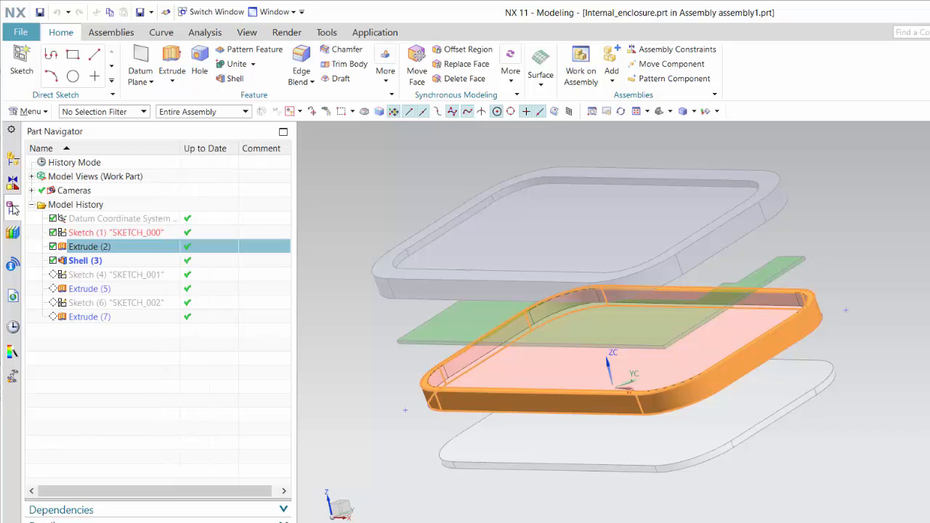
pyautogui.rightClick(86, 248)
pyautogui.click(164, 281)
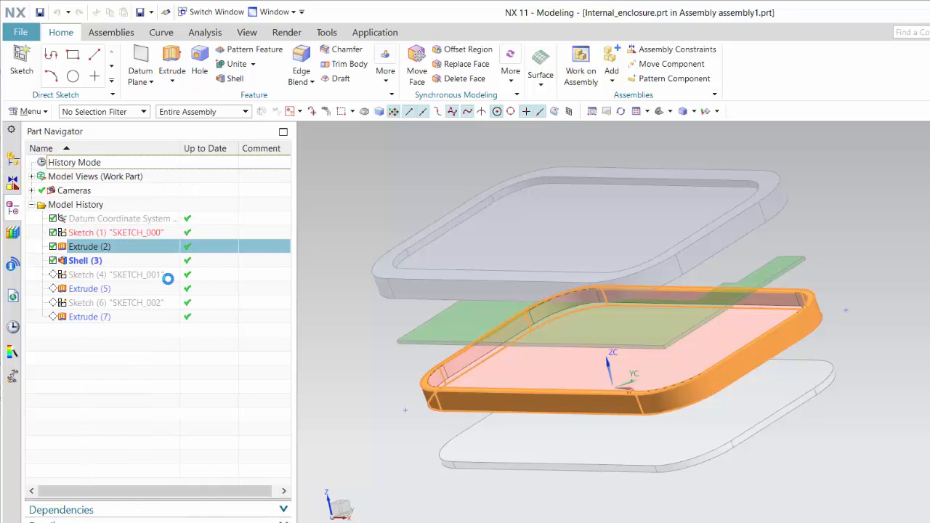
pyautogui.click(165, 277)
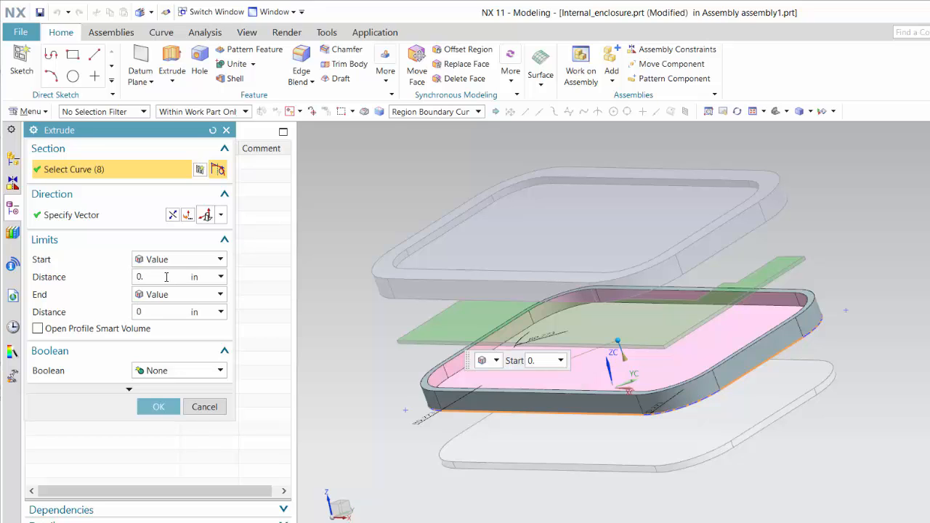
pyautogui.write('4')
pyautogui.press('Tab')
pyautogui.click(159, 407)
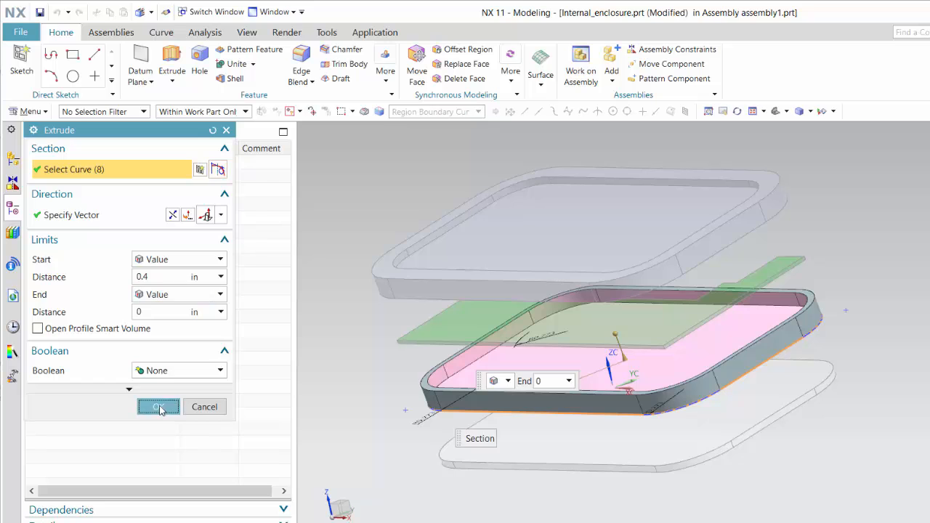
# - Edit the Shell (3) feature of Internal_enclosure to increase its wall thickness
pyautogui.rightClick(83, 263)
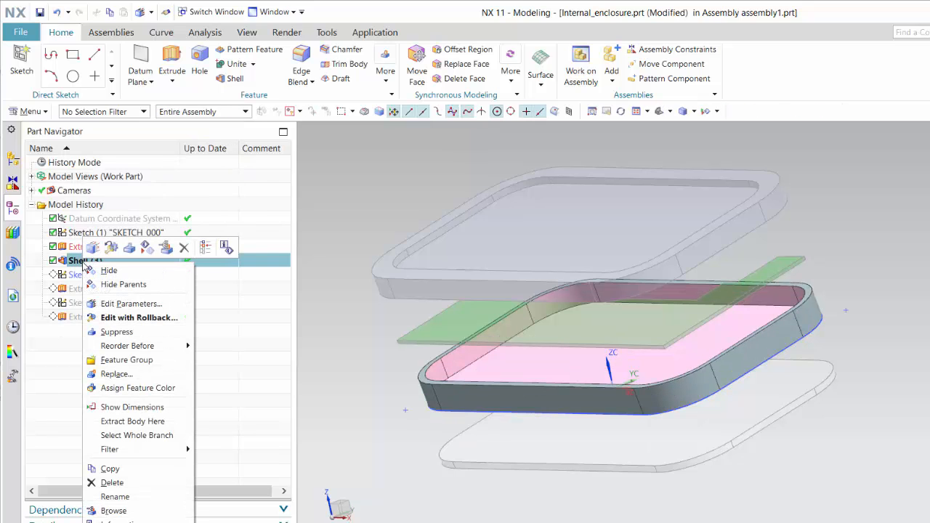
pyautogui.click(119, 302)
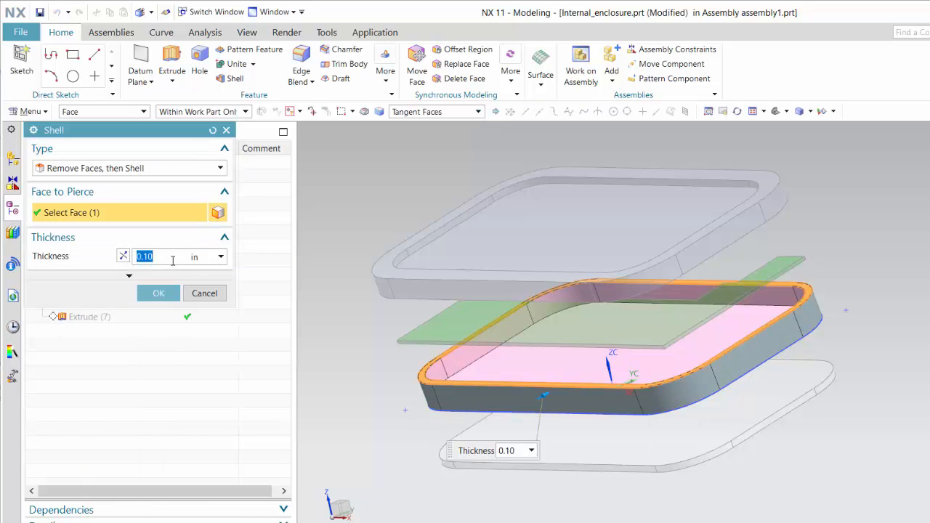
pyautogui.click(173, 257)
pyautogui.click(159, 293)
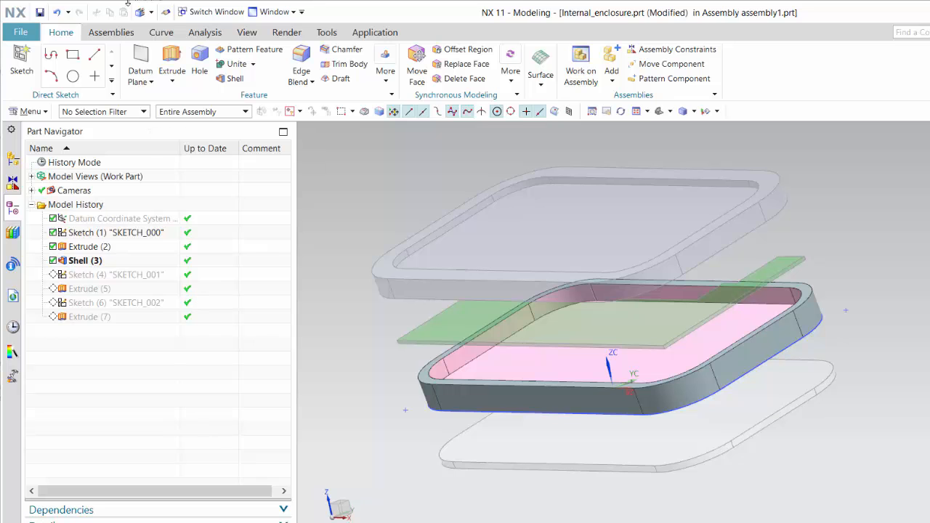
# - Save the modified Internal_enclosure work part and any modified components
pyautogui.click(22, 33)
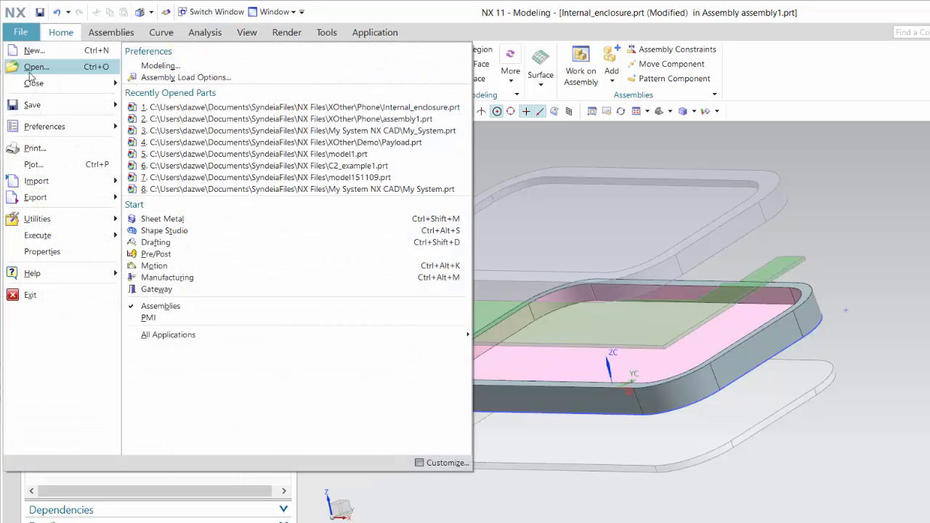
pyautogui.moveTo(33, 106)
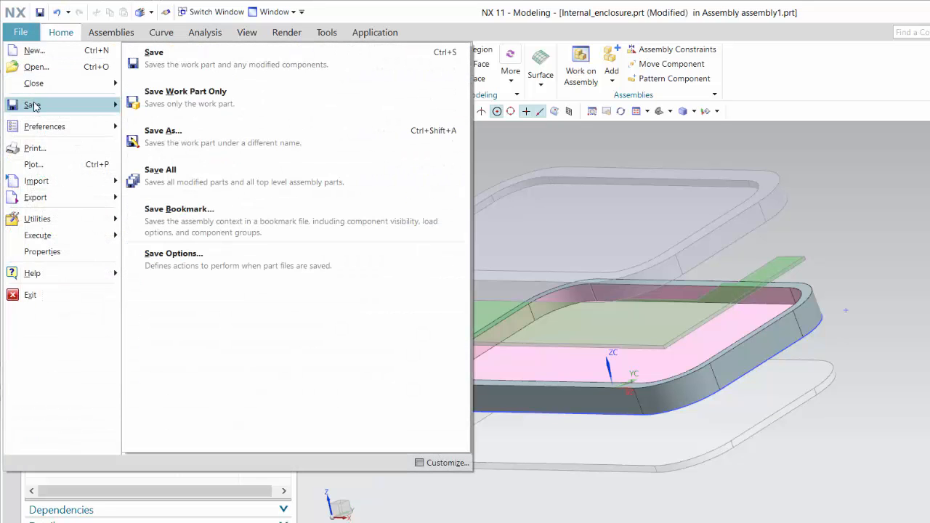
pyautogui.click(187, 56)
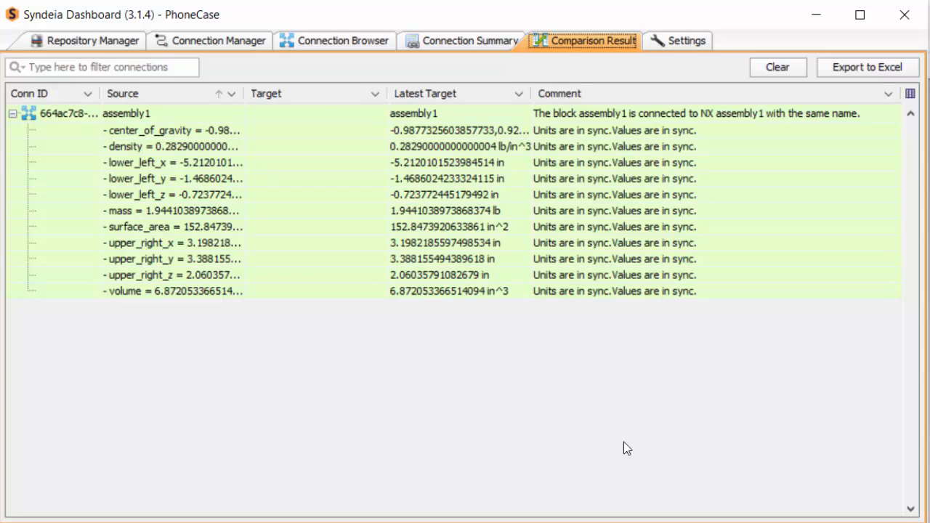
# - In the Syndeia Connection Browser, refresh the Case package and compare the Internal_enclosure block with its NX target
pyautogui.click(370, 42)
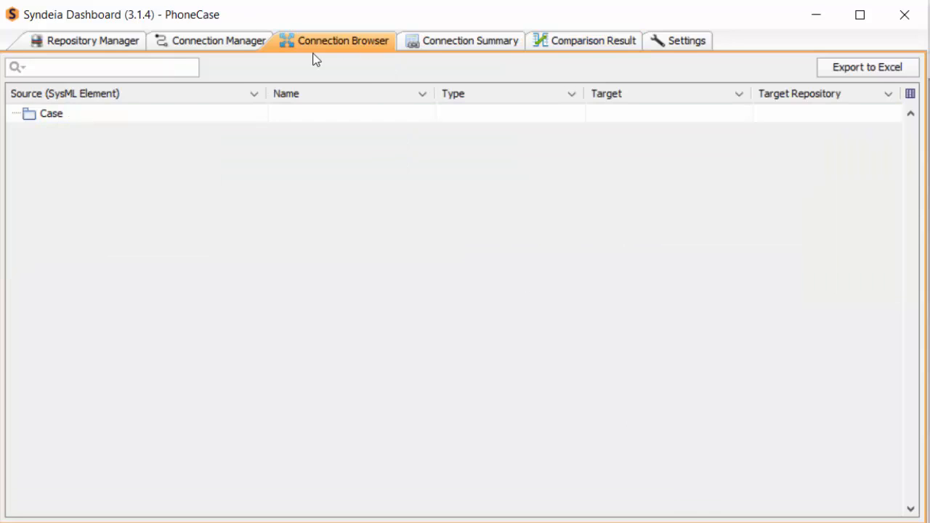
pyautogui.rightClick(54, 113)
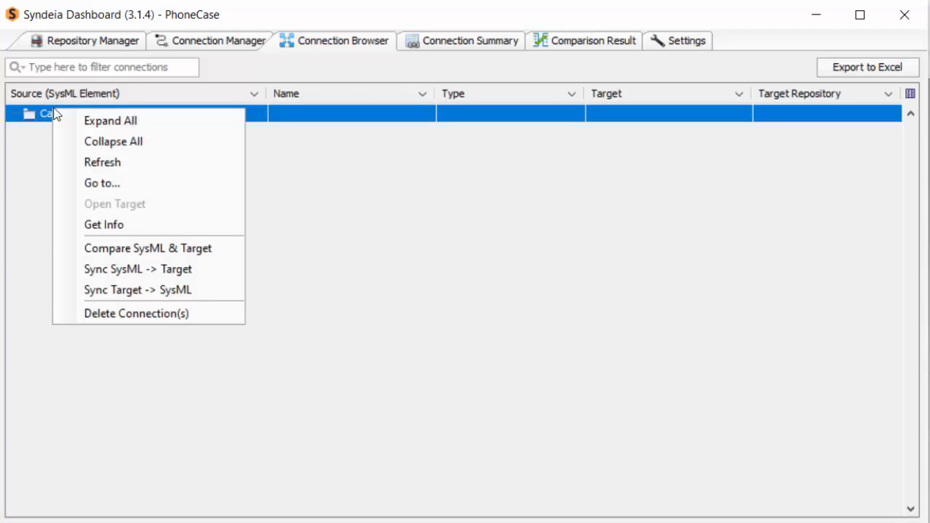
pyautogui.click(116, 163)
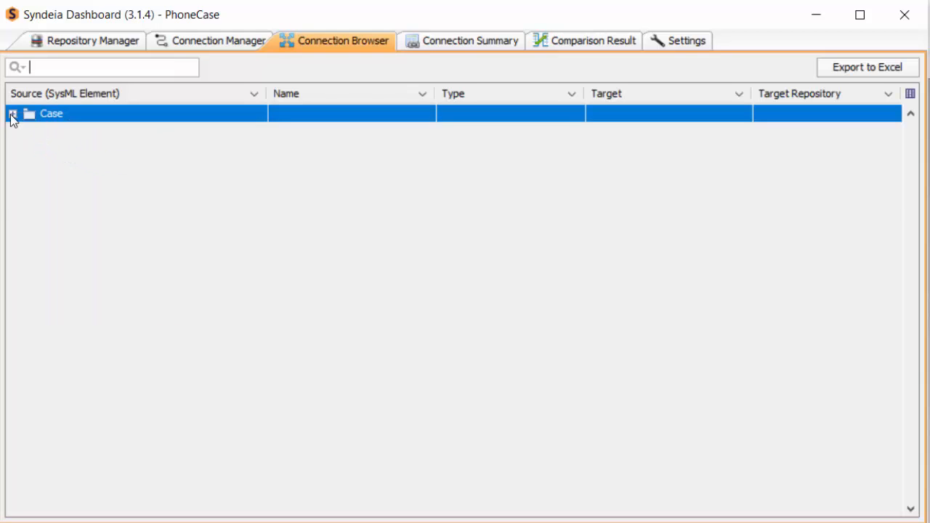
pyautogui.click(13, 114)
pyautogui.click(28, 150)
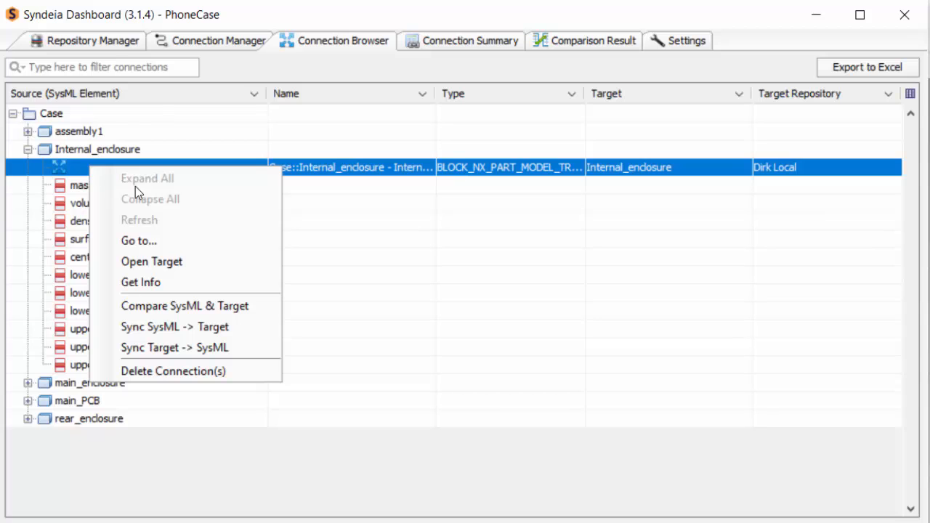
pyautogui.click(173, 306)
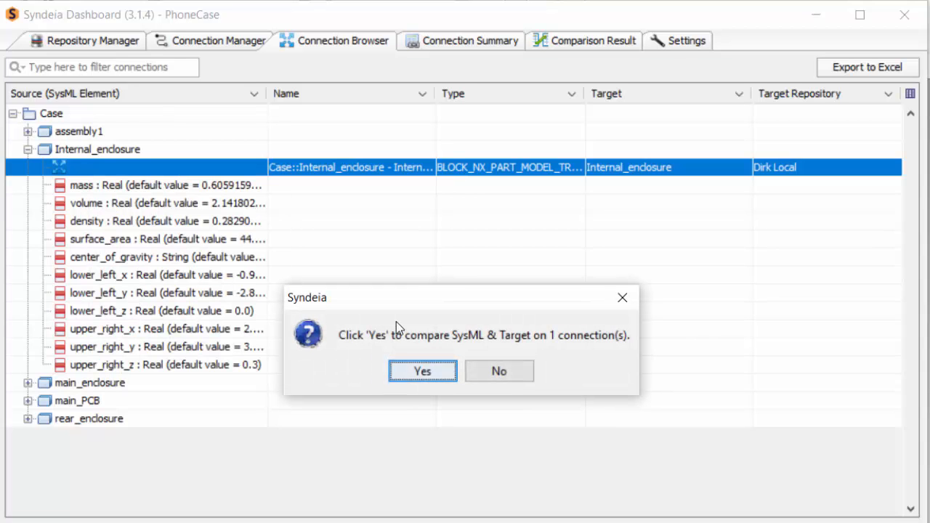
pyautogui.click(408, 377)
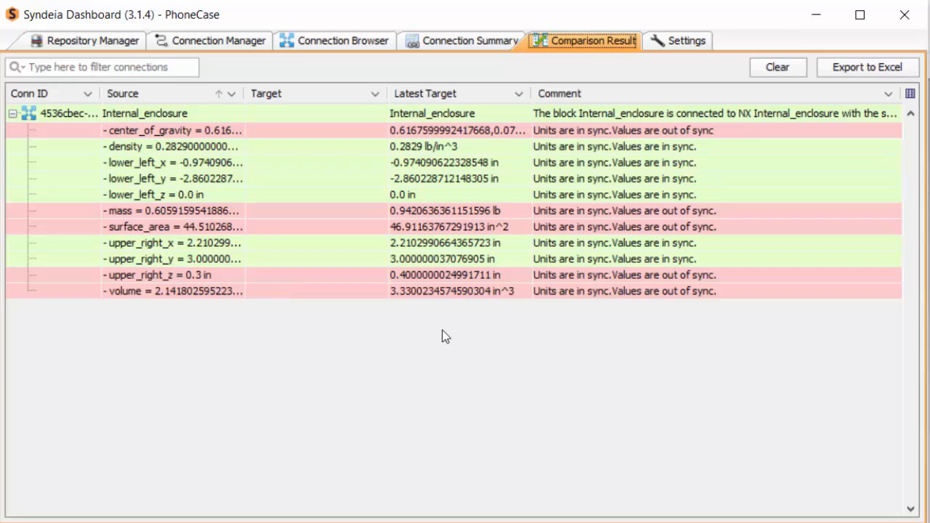
# - Expand assembly1 in the Connection Browser and compare its SysML values with the NX assembly
pyautogui.click(311, 41)
pyautogui.click(28, 131)
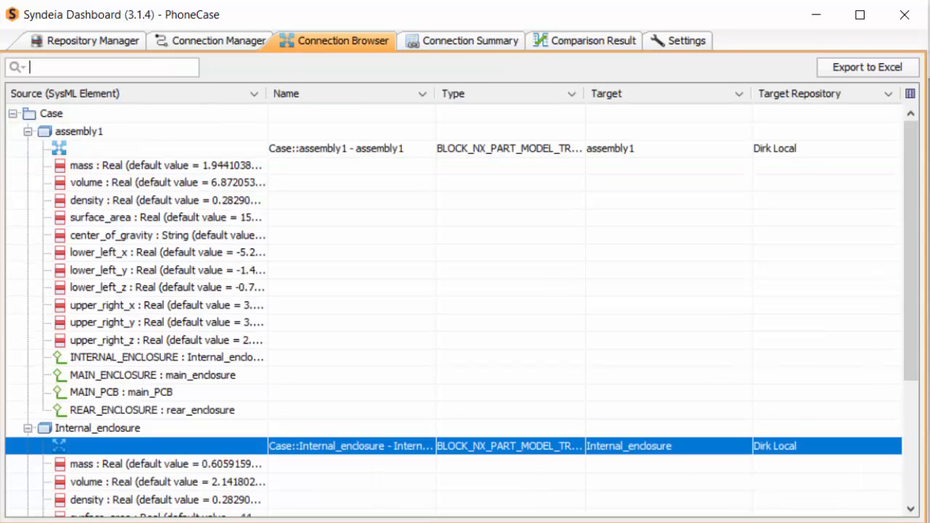
pyautogui.rightClick(91, 147)
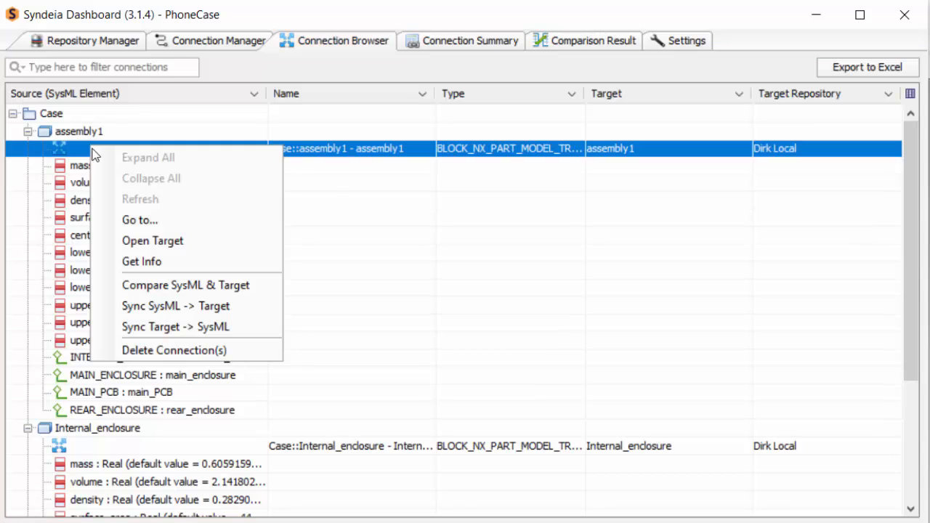
pyautogui.click(157, 287)
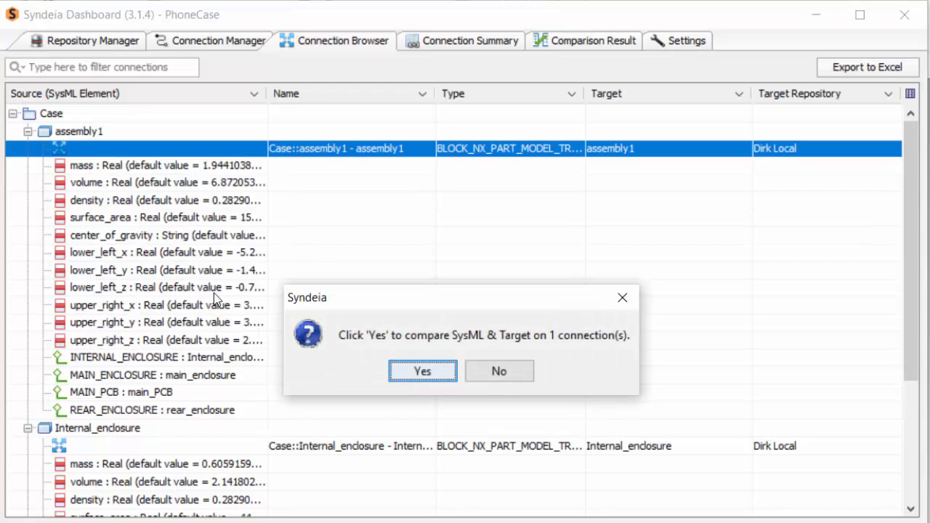
pyautogui.click(422, 369)
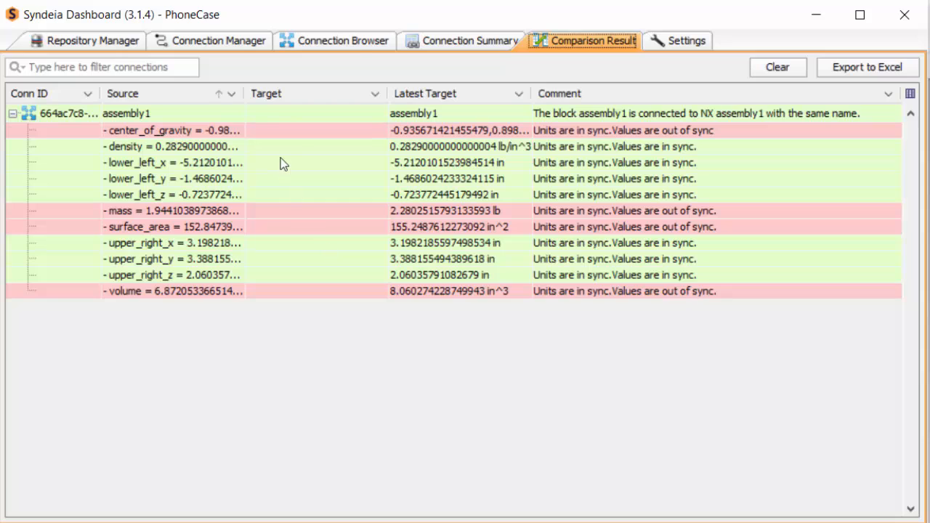
# - Collapse assembly1 in the Connection Browser and sync the Internal_enclosure connection from the NX target to SysML
pyautogui.click(345, 43)
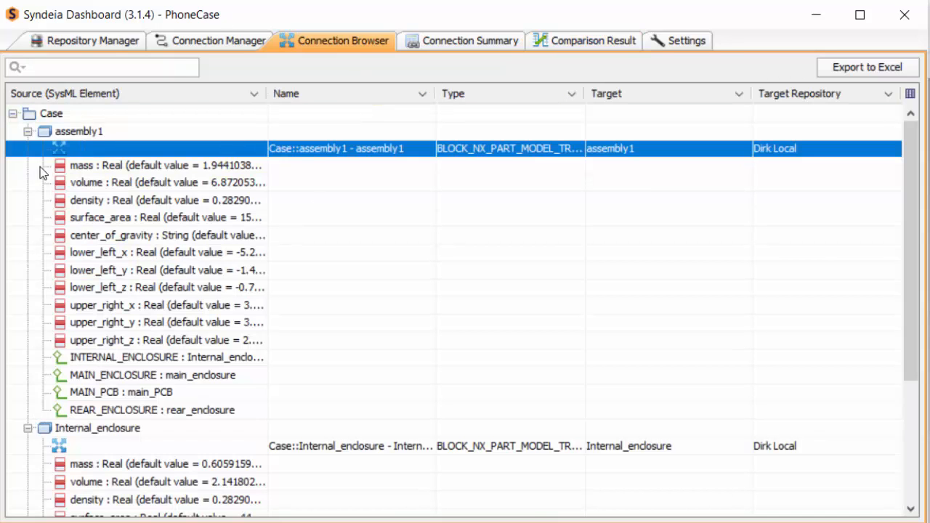
pyautogui.click(27, 132)
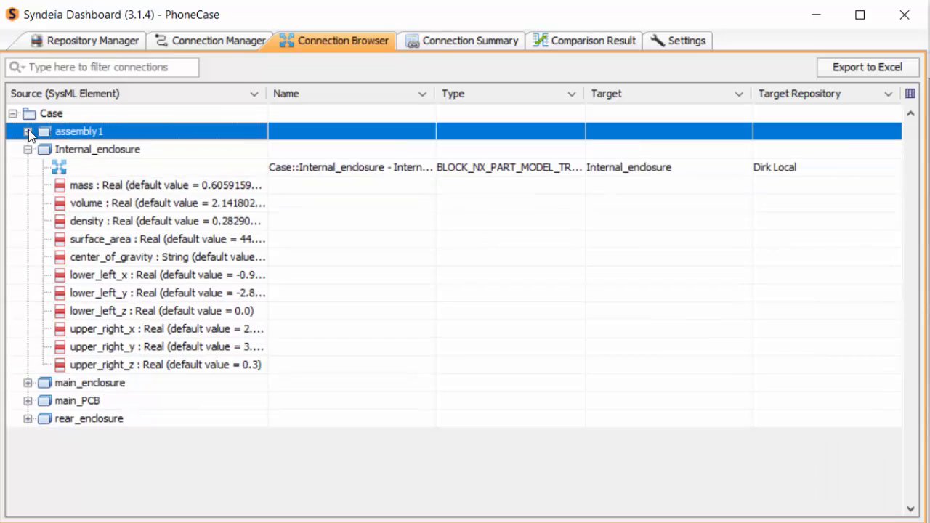
pyautogui.rightClick(122, 165)
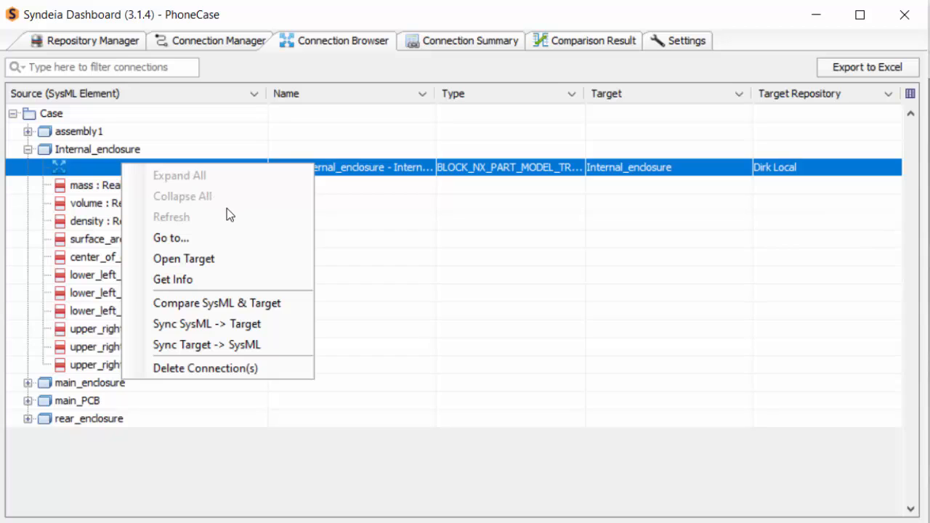
pyautogui.click(233, 344)
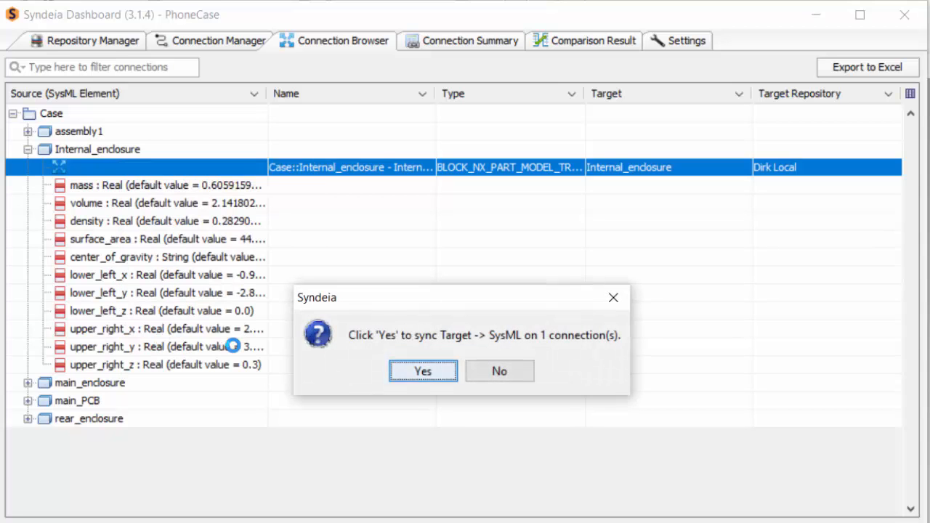
pyautogui.click(424, 372)
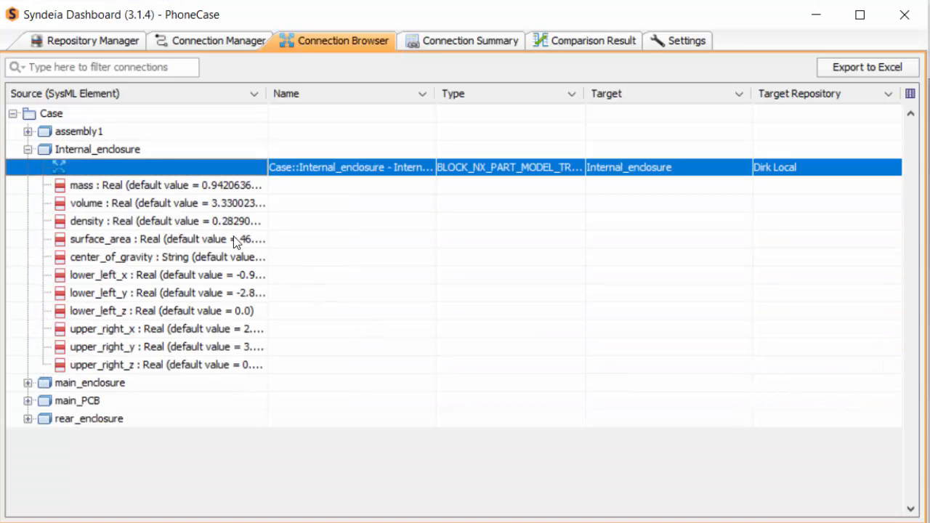
# - Compare the synced Internal_enclosure block with its NX part again, and return to the Connection Browser
pyautogui.rightClick(160, 167)
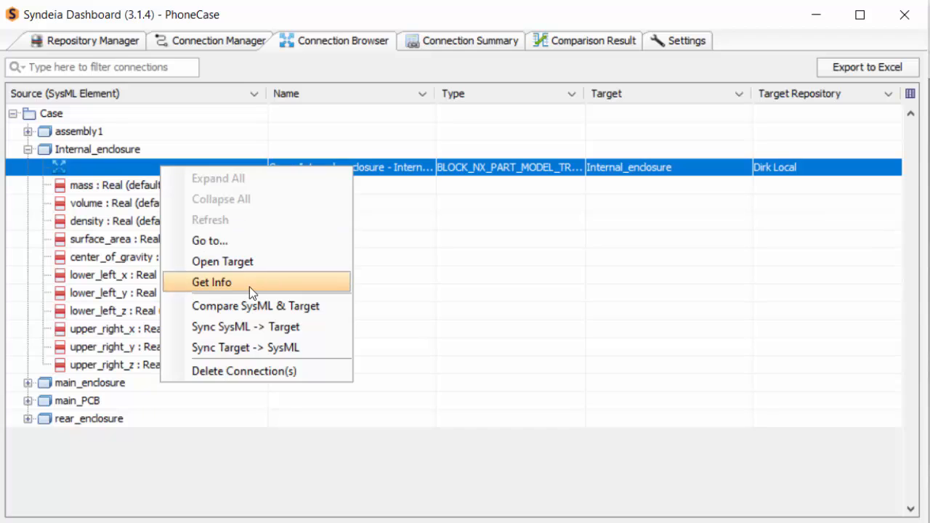
pyautogui.click(249, 306)
pyautogui.click(410, 372)
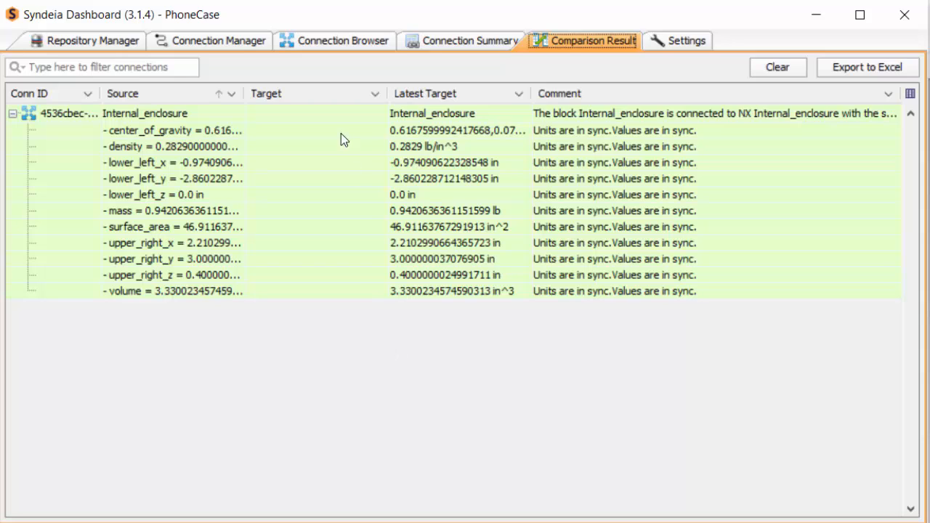
pyautogui.click(333, 43)
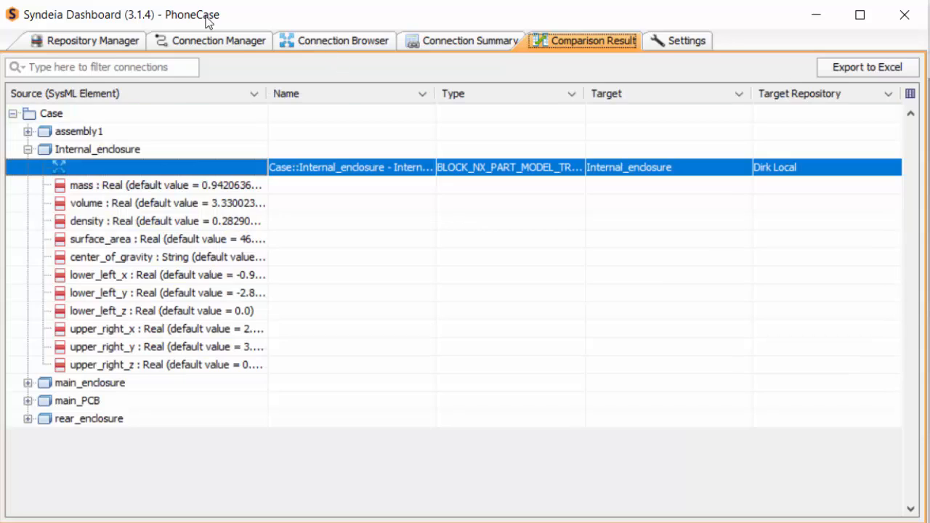
# - Compare the SysML values of the assembly1 block with its connected NX assembly
pyautogui.rightClick(109, 131)
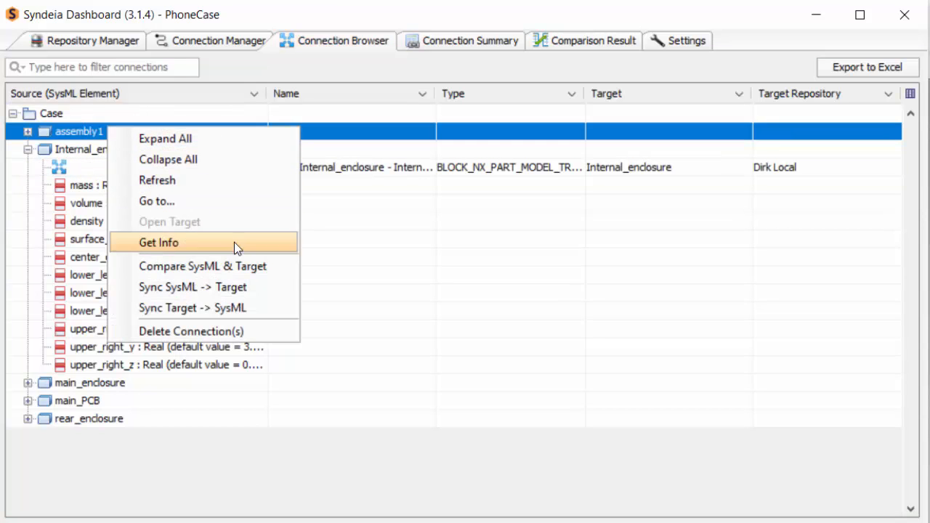
pyautogui.click(214, 267)
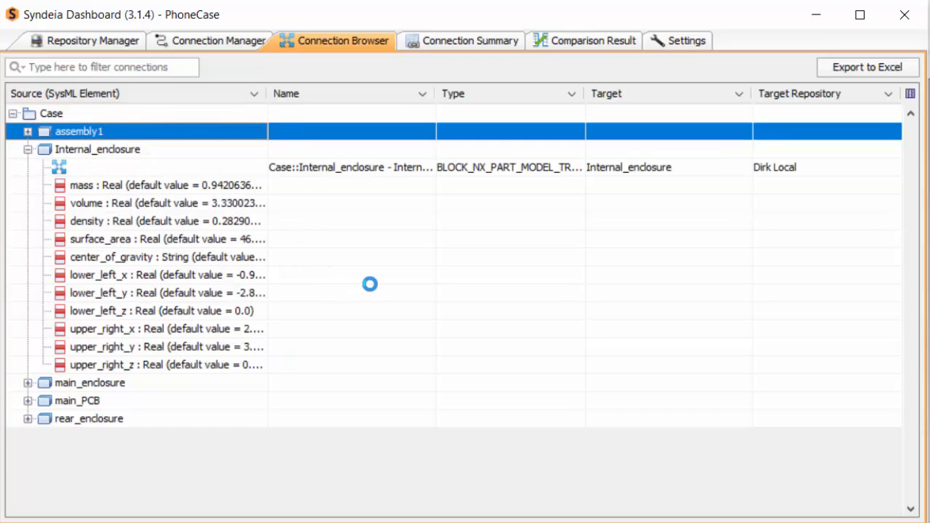
pyautogui.click(428, 372)
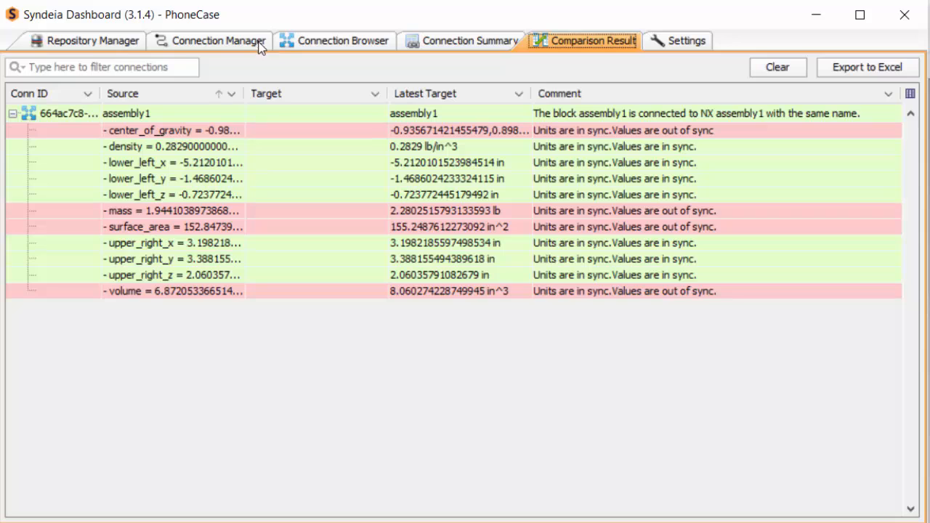
# - Return to the Connection Browser and sync the assembly1 connection from the NX target to SysML
pyautogui.click(301, 42)
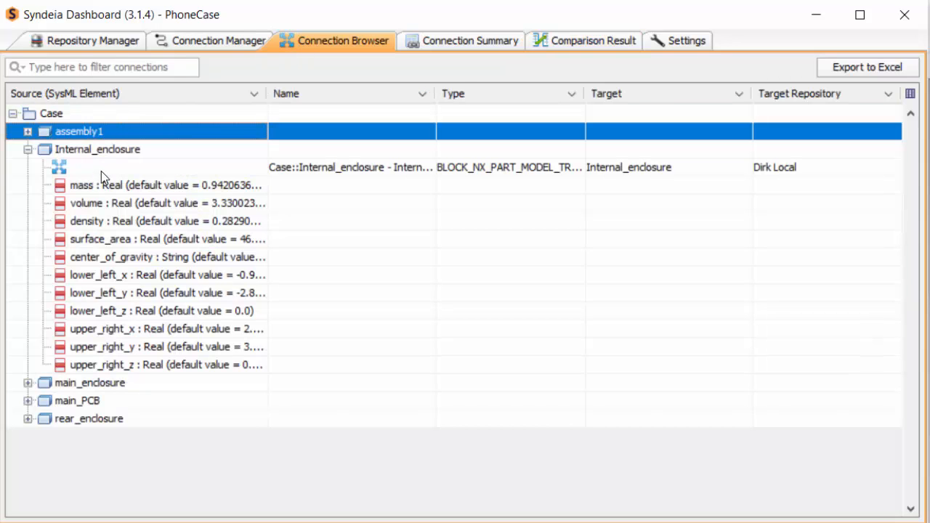
pyautogui.rightClick(49, 131)
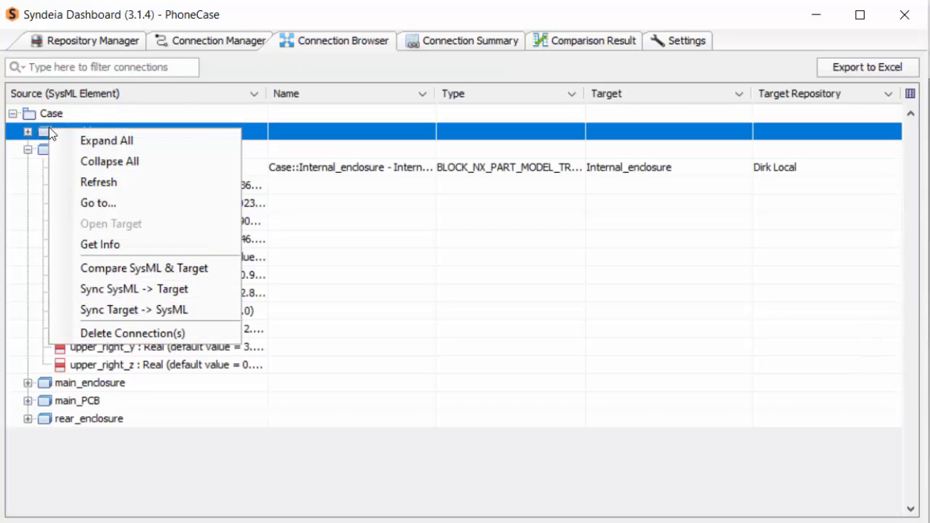
pyautogui.click(145, 309)
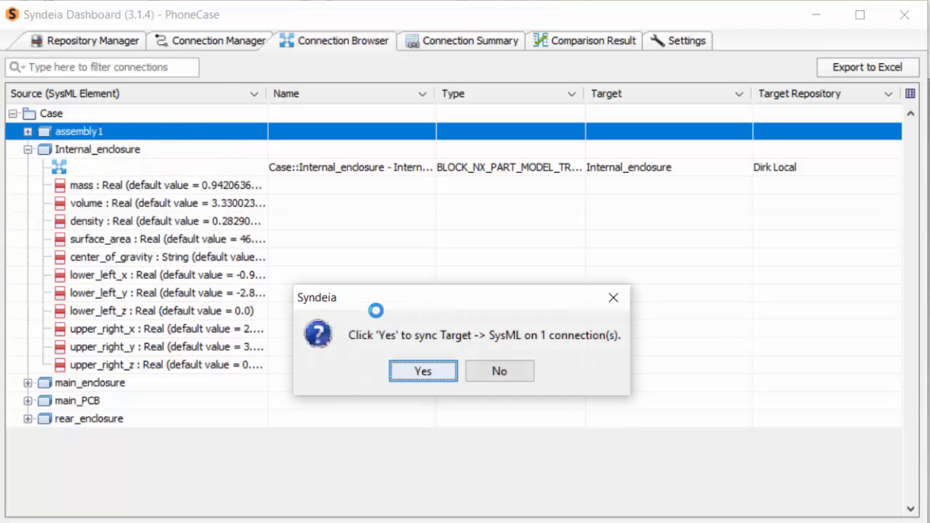
pyautogui.click(425, 372)
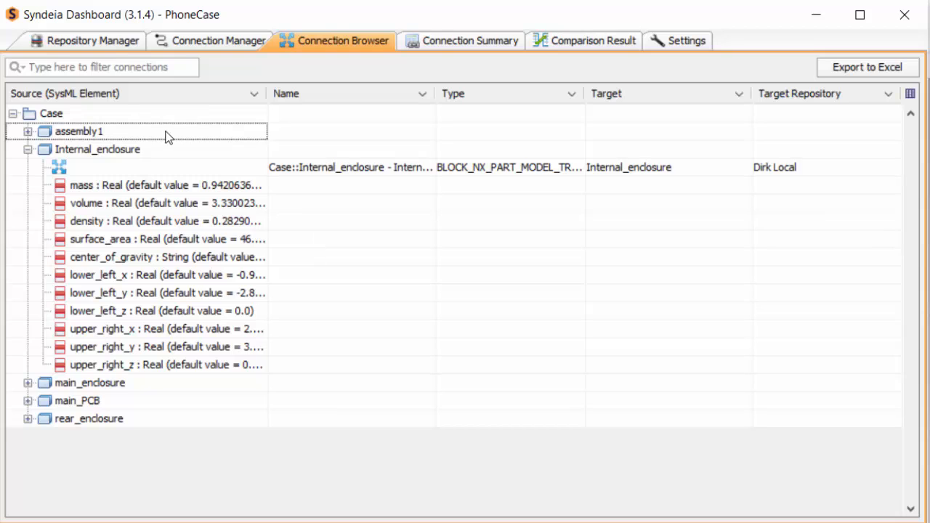
# - Compare the synced assembly1 block with its NX assembly again to check mass, volume, surface area and center of gravity
pyautogui.rightClick(135, 133)
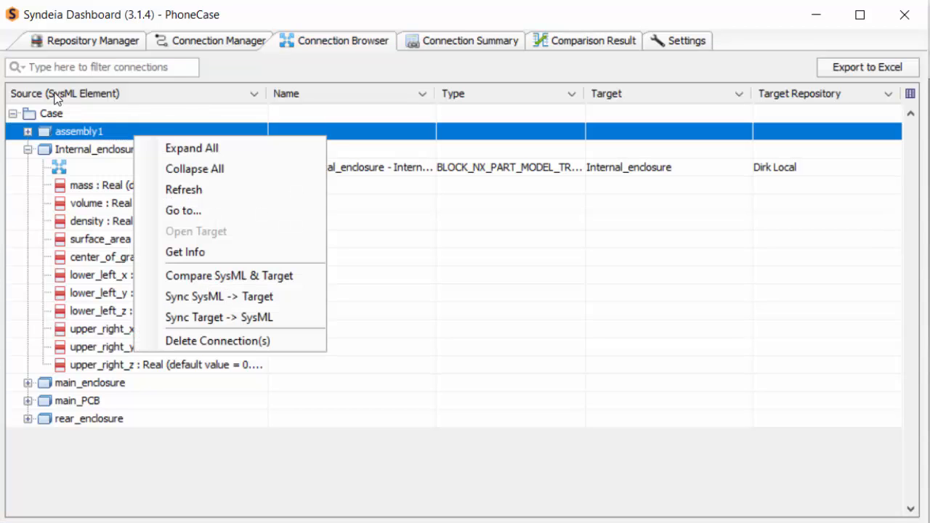
pyautogui.click(221, 276)
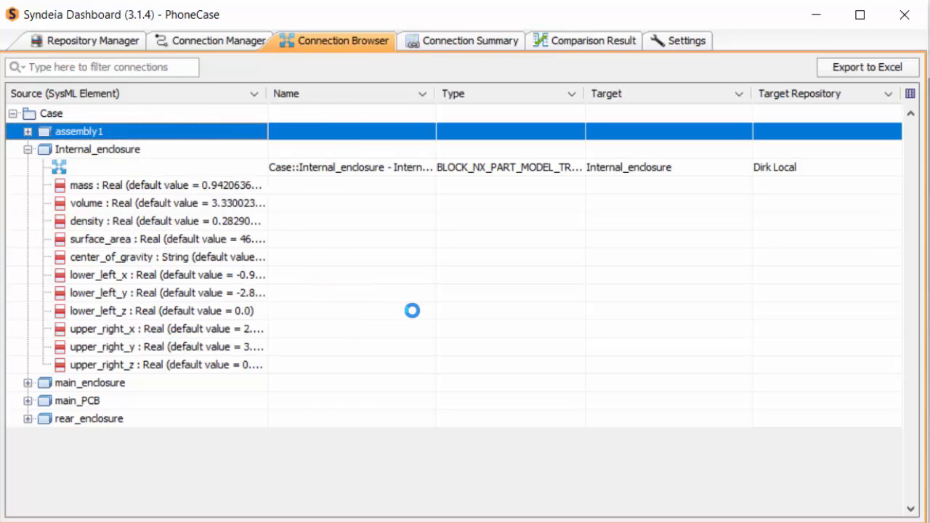
pyautogui.click(422, 370)
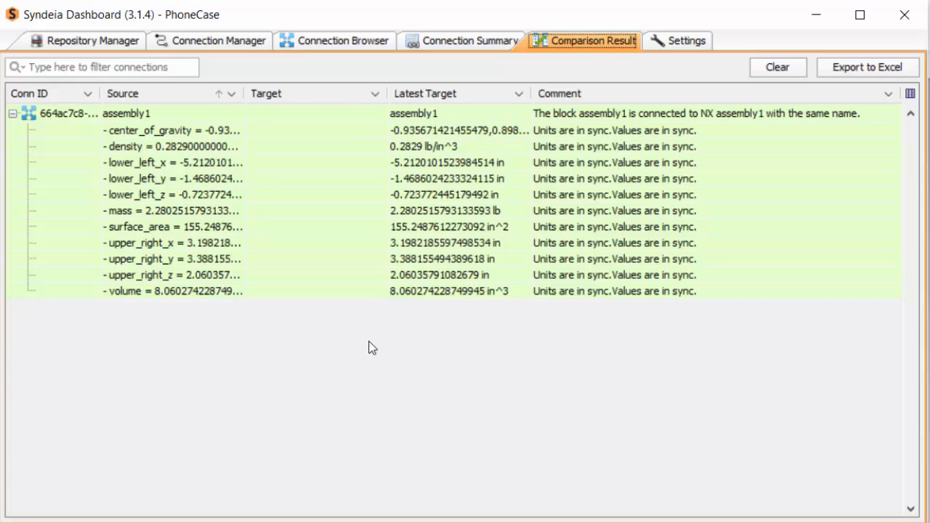
# - Return to the Connection Browser and bring up the compare and sync commands for the whole Case package
pyautogui.click(351, 42)
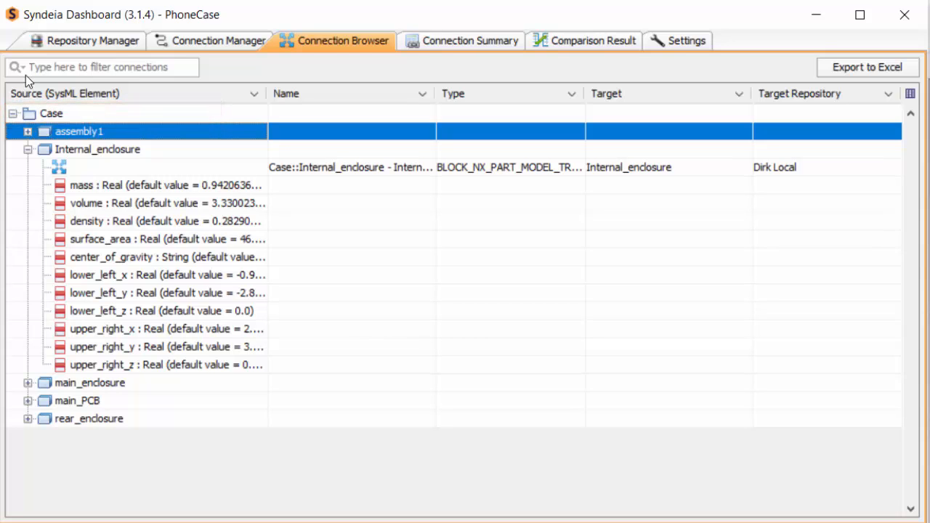
pyautogui.rightClick(99, 113)
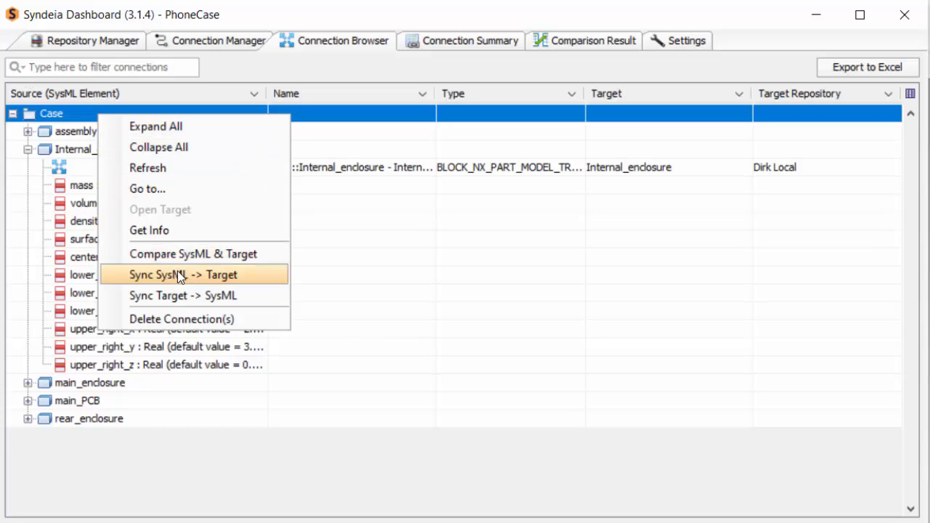